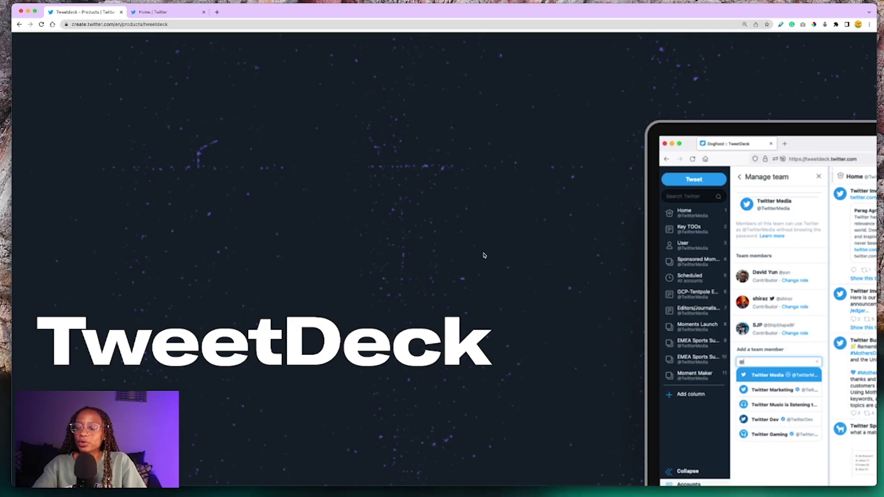
Scroll down to the Monitor, Filter and Inform section and briefly highlight the Filter description.
scroll(484, 255, down, 10)
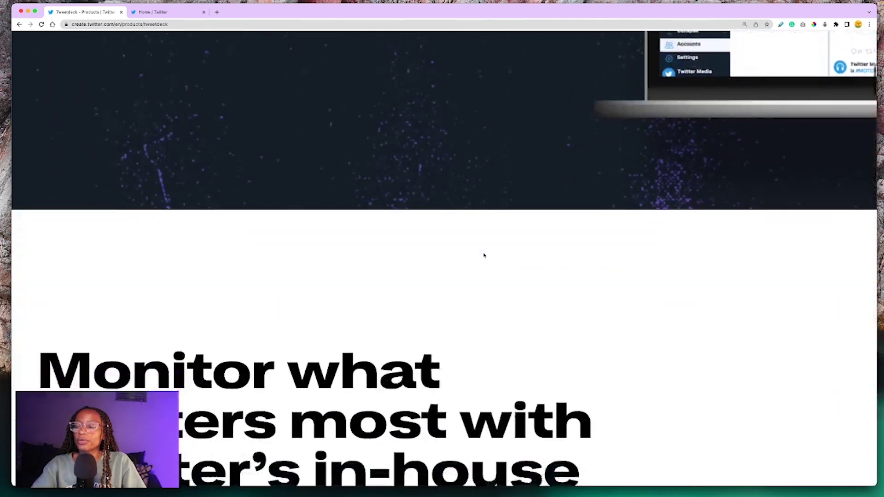
scroll(484, 255, down, 8)
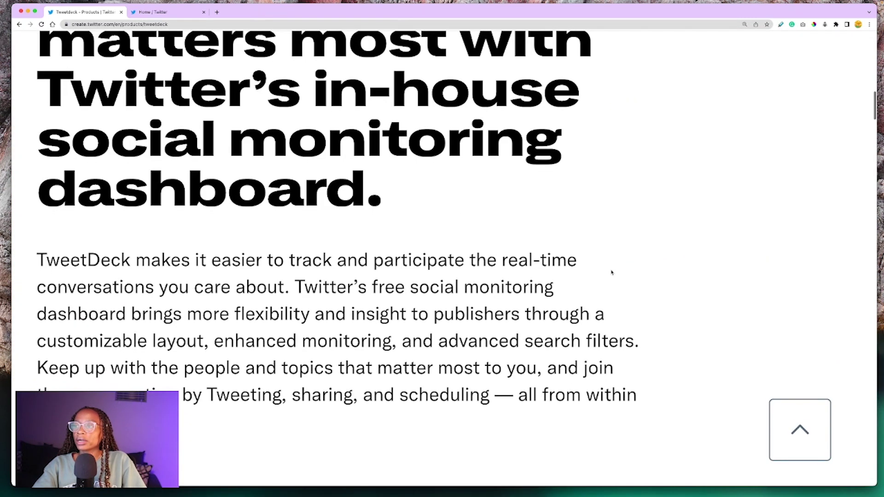
scroll(611, 273, down, 2)
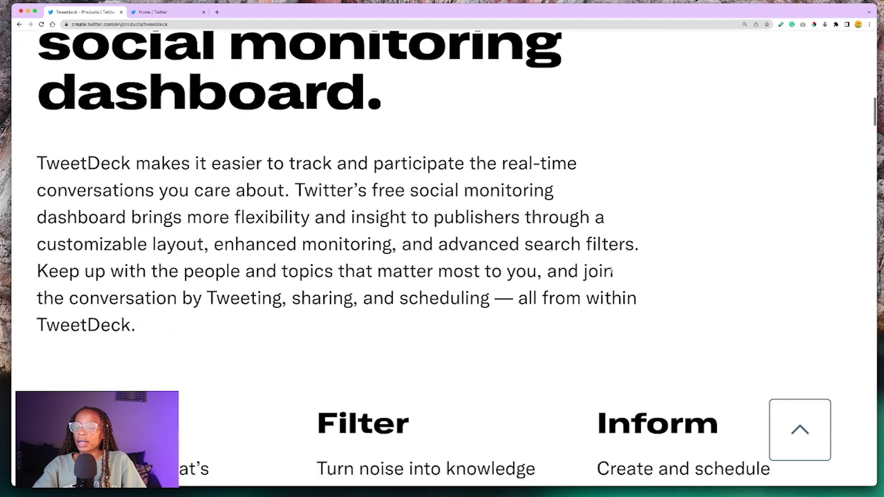
scroll(612, 272, down, 3)
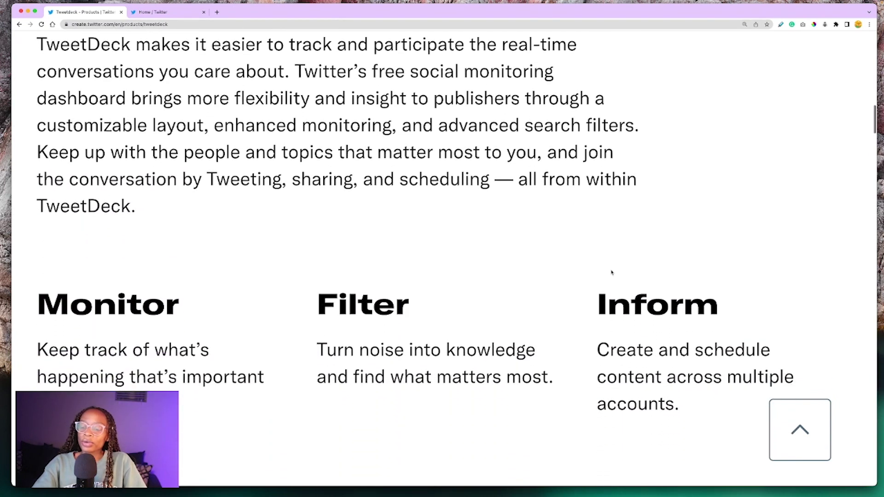
scroll(612, 273, down, 4)
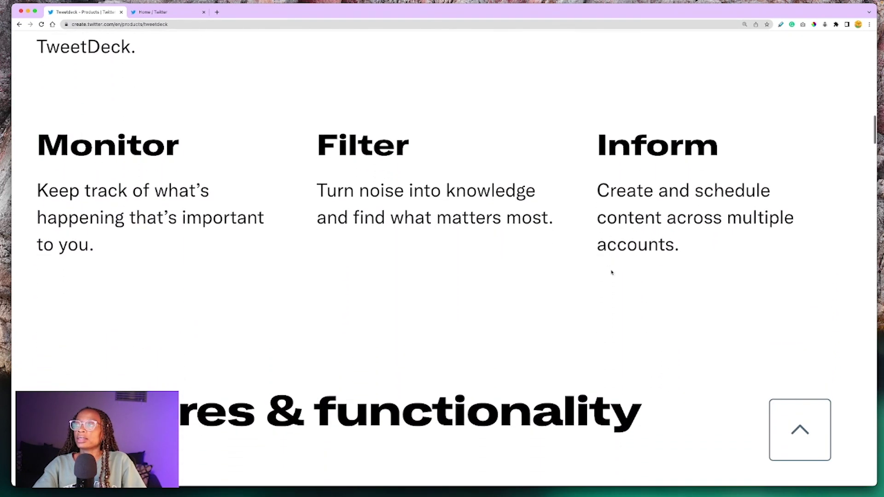
scroll(612, 273, down, 1)
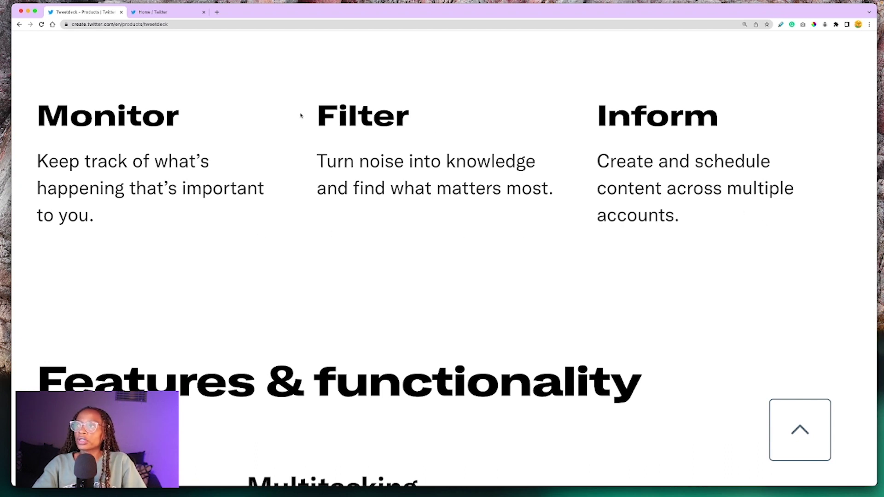
drag(300, 115, 560, 195)
click(433, 238)
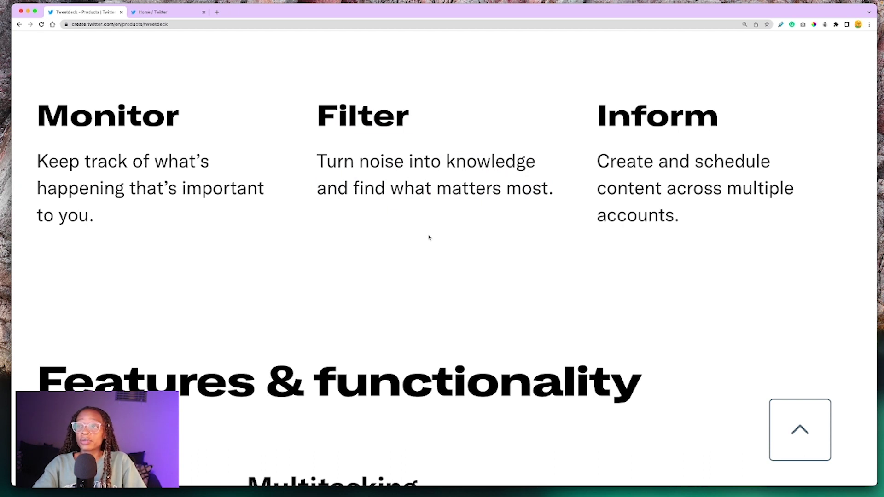
Browse down the Twitter Home feed, then return to the TweetDeck tab.
key(ctrl+Tab)
scroll(128, 185, down, 6)
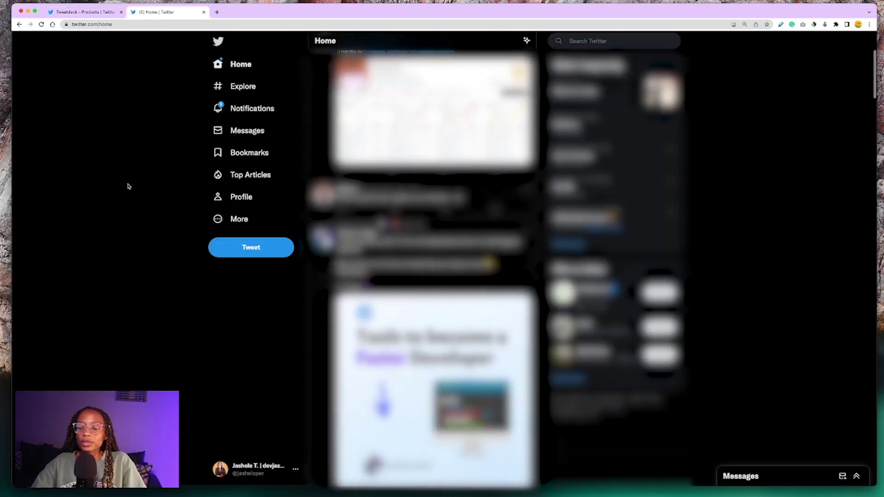
scroll(128, 185, down, 10)
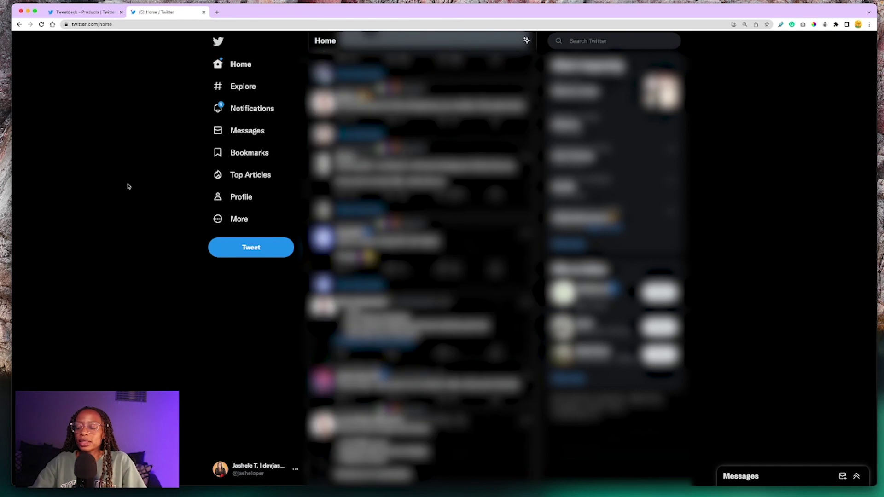
scroll(128, 186, down, 4)
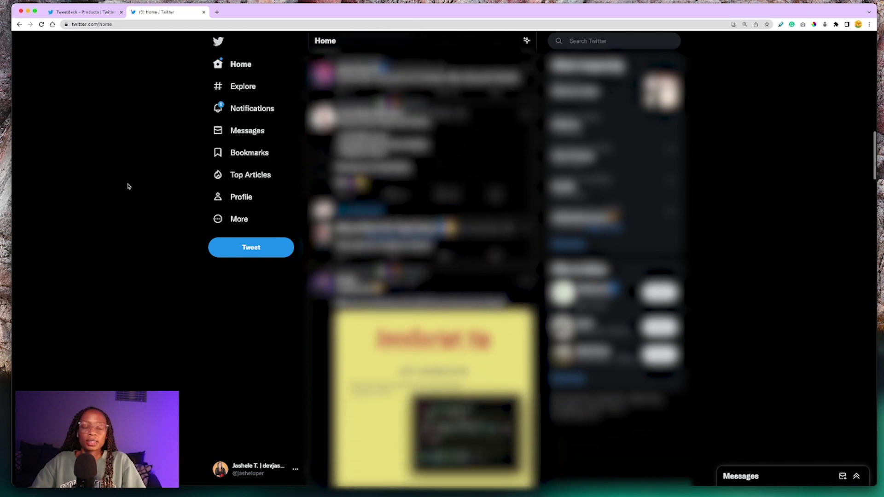
scroll(128, 186, down, 4)
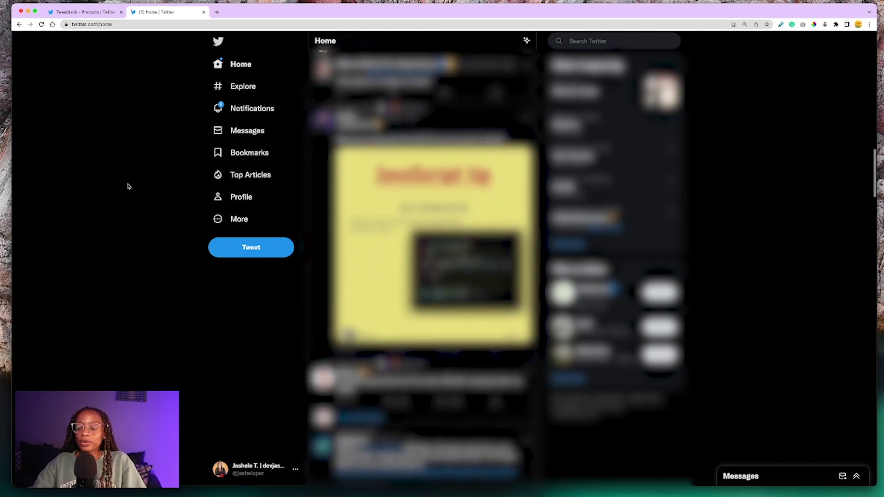
key(ctrl+shift+Tab)
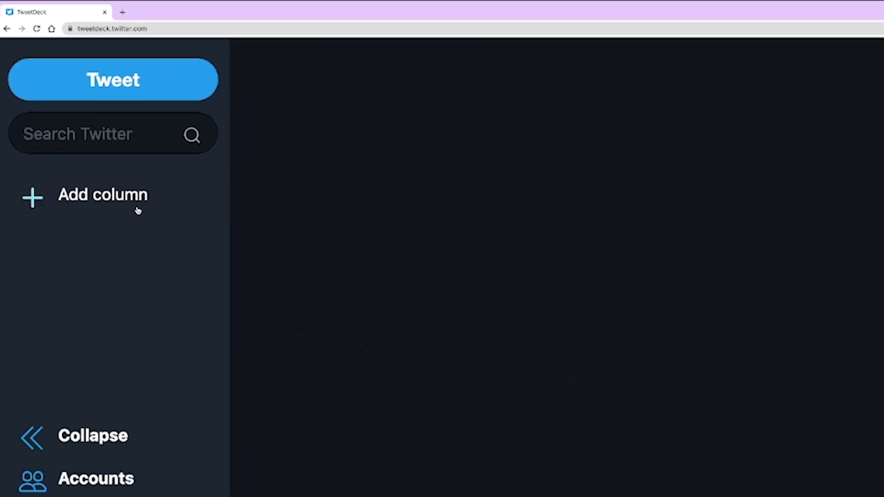
Add a Home timeline column for the signed-in account as column 1.
click(159, 236)
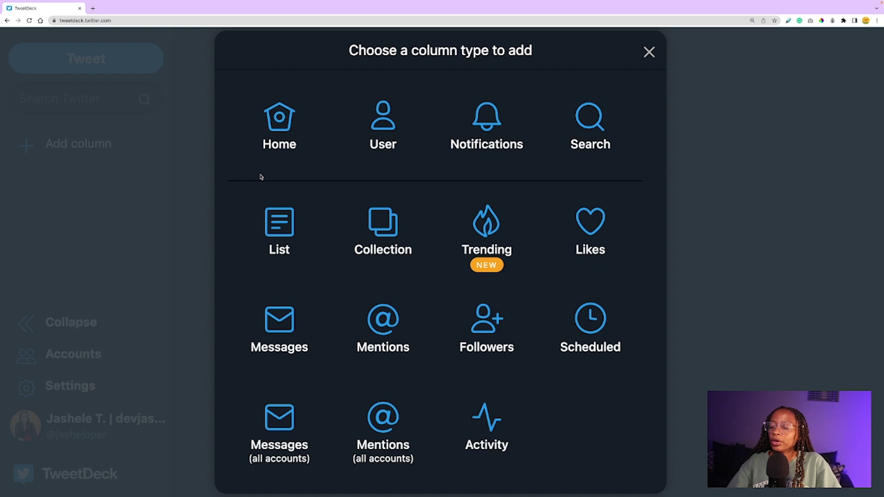
click(277, 144)
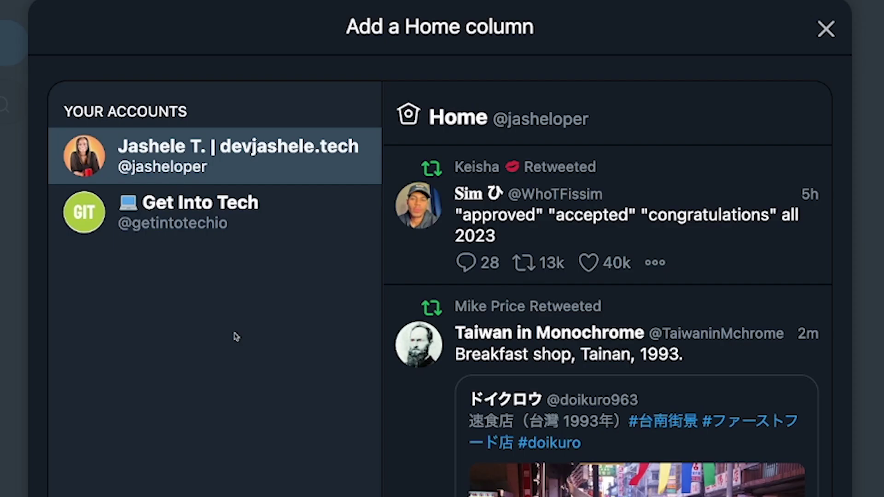
scroll(402, 413, down, 10)
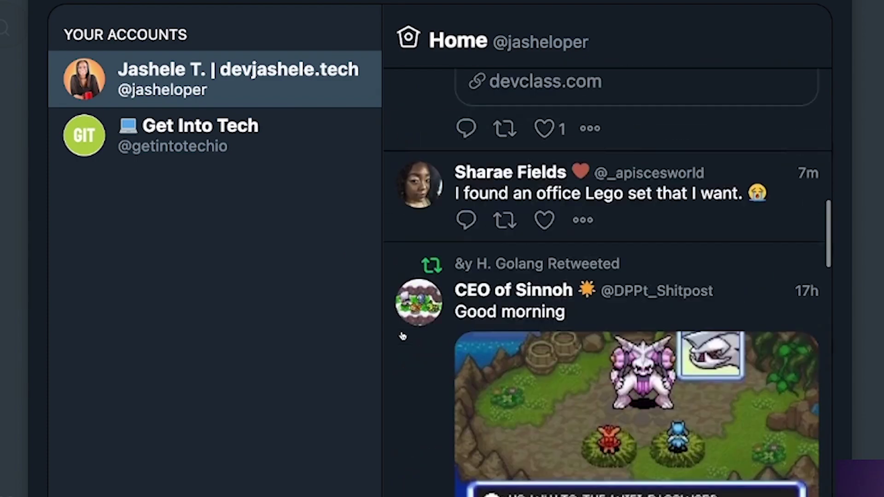
scroll(401, 336, up, 5)
scroll(400, 336, down, 12)
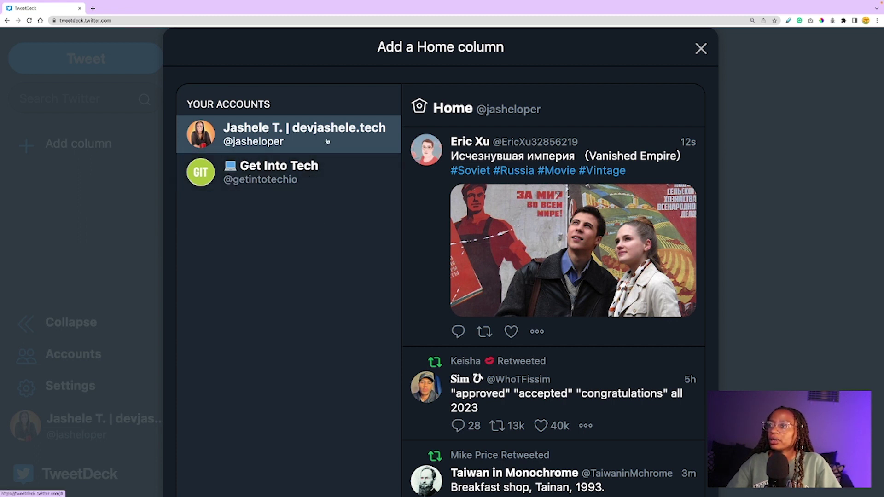
scroll(378, 272, down, 1)
scroll(378, 272, down, 3)
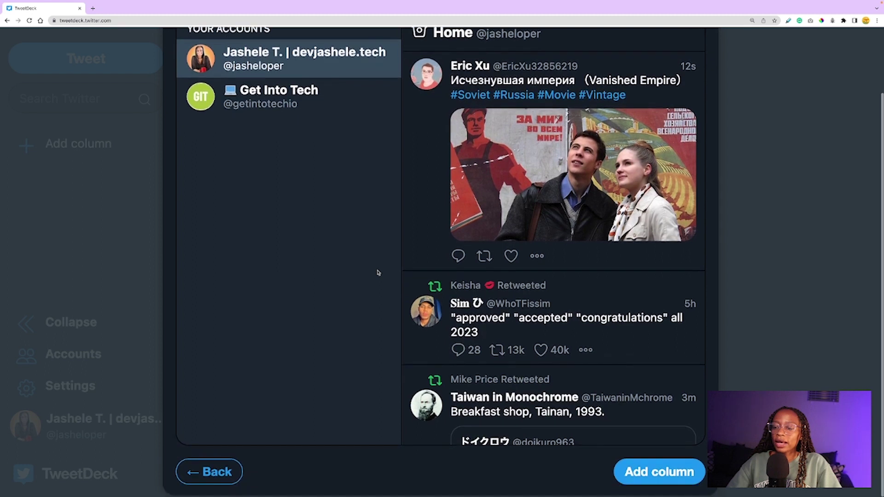
click(663, 469)
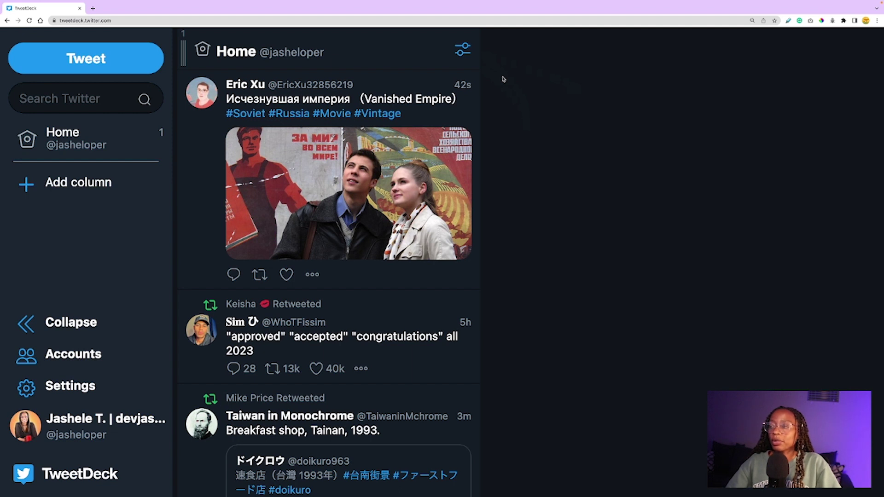
Zoom the page in and expand the Home column's Tweet content filter options.
key(ctrl+plus)
key(ctrl+plus)
key(ctrl+plus)
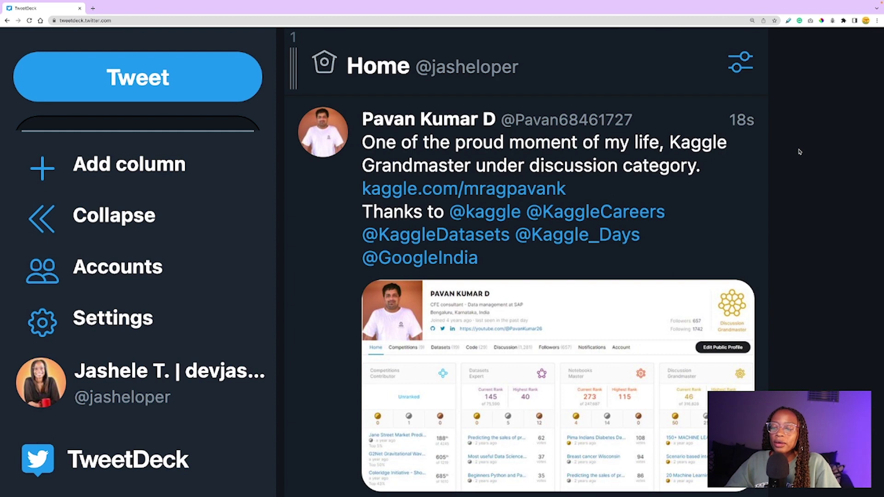
click(746, 70)
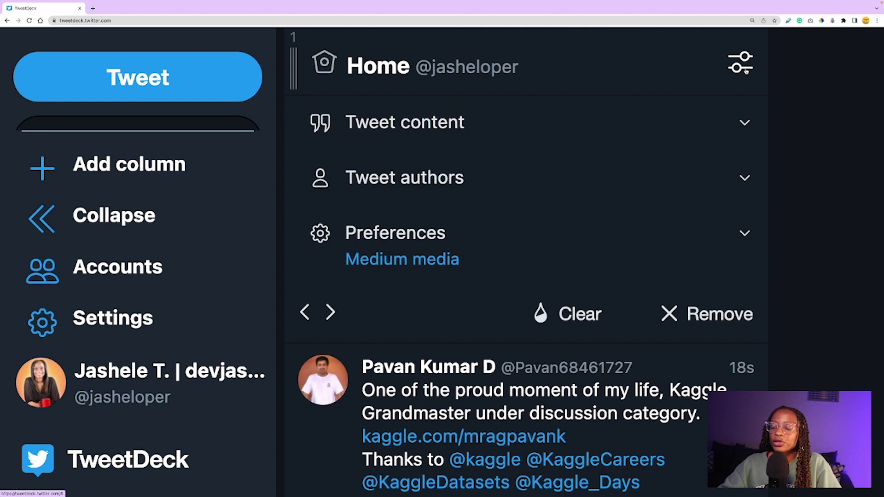
click(751, 123)
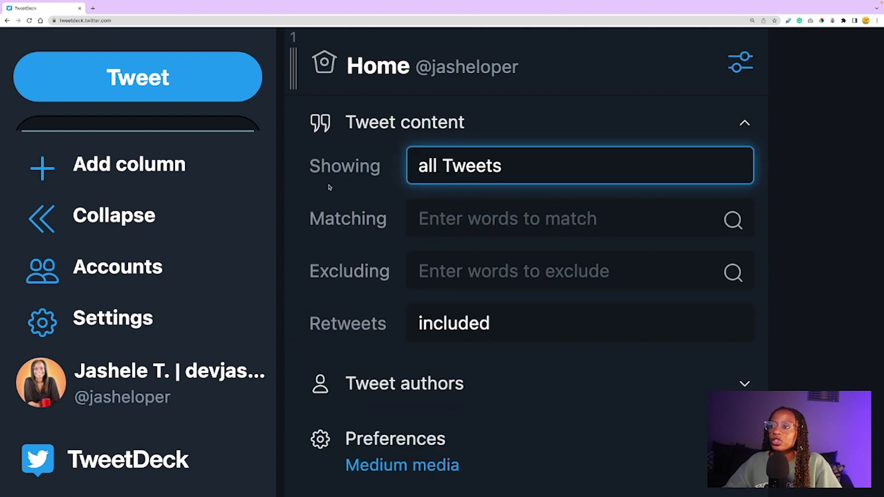
Keep all Tweets shown and make the Home column match 'javascript'.
click(553, 179)
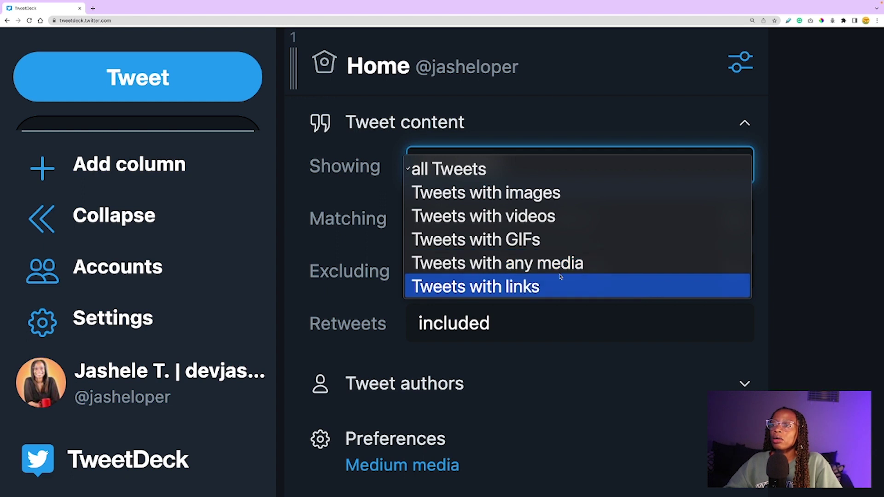
click(461, 169)
click(521, 221)
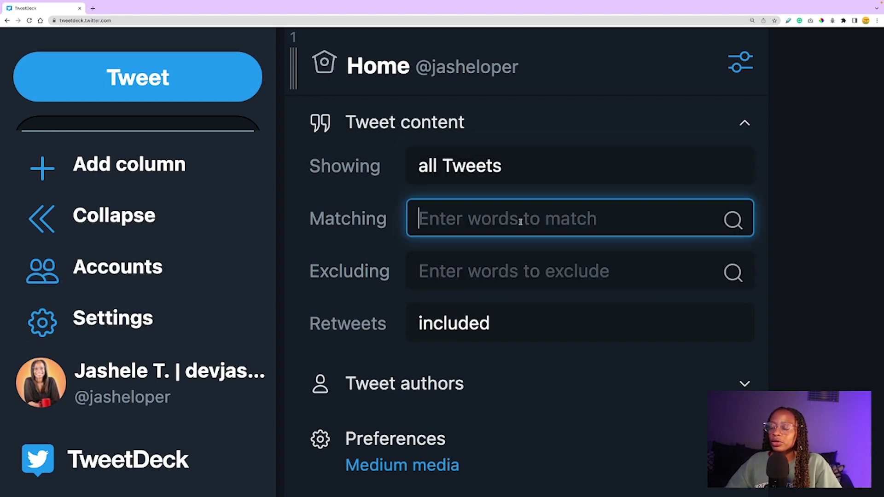
text(java)
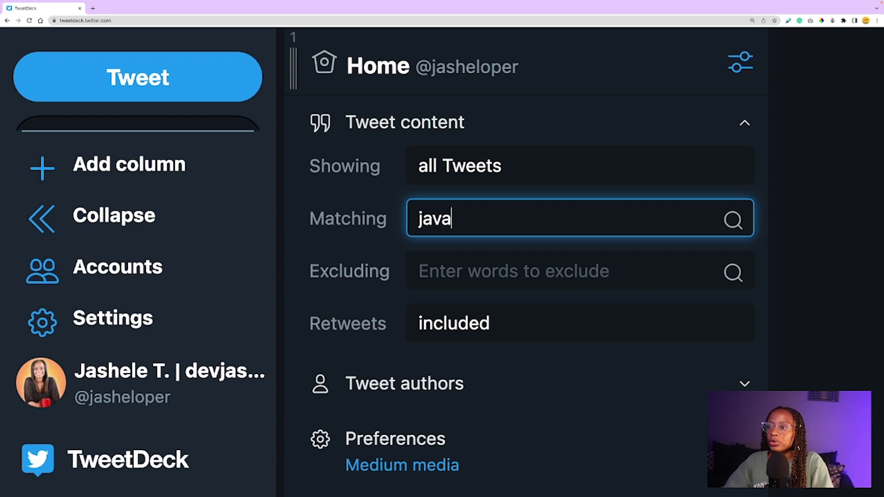
text(script)
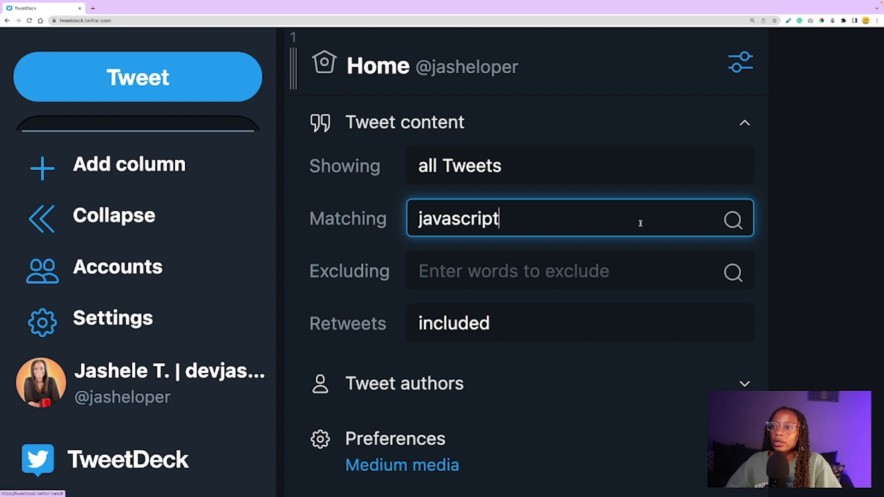
click(733, 221)
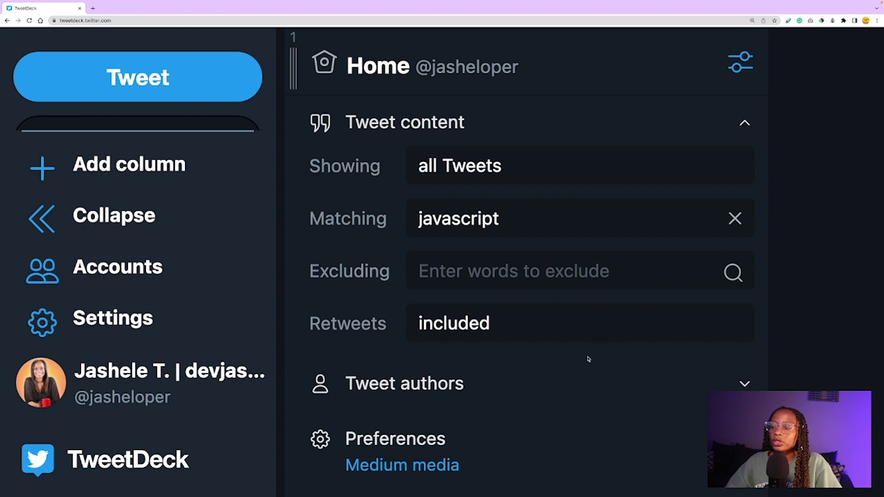
click(741, 63)
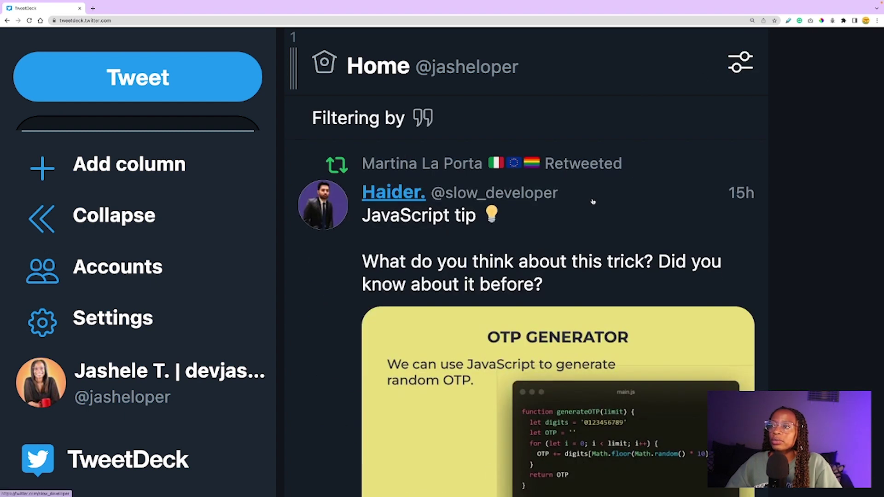
scroll(592, 201, down, 10)
scroll(593, 201, up, 10)
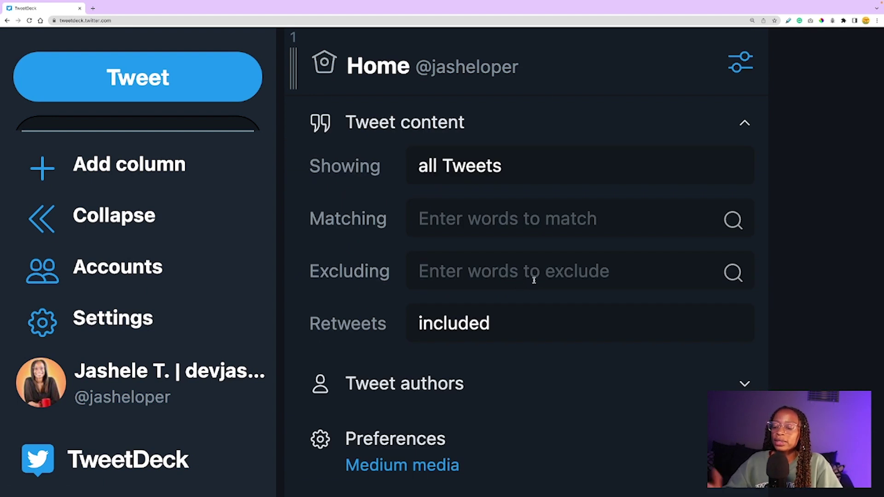
Exclude 'peanut butter' from the Home column and reopen its filter options.
click(532, 272)
text(pe)
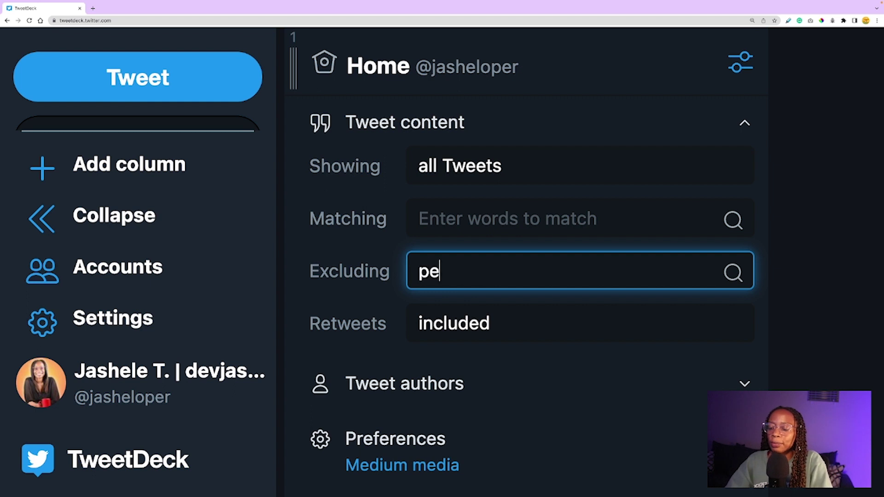
text(anut butter)
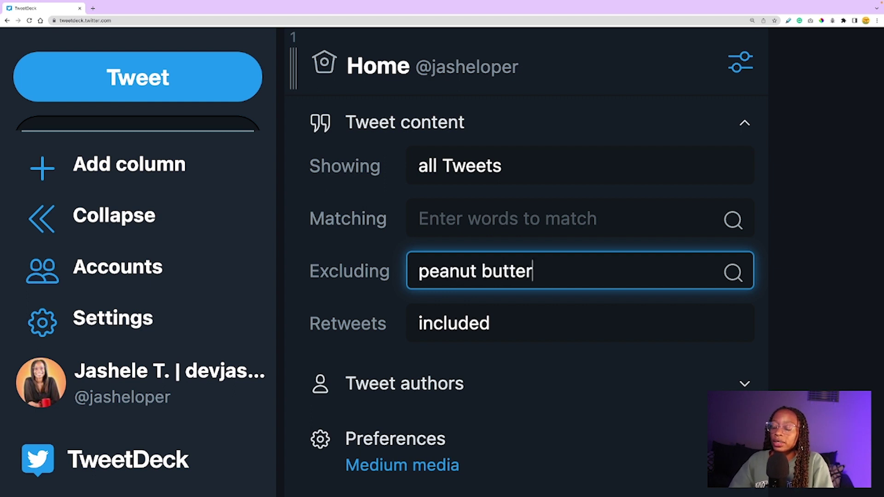
click(725, 274)
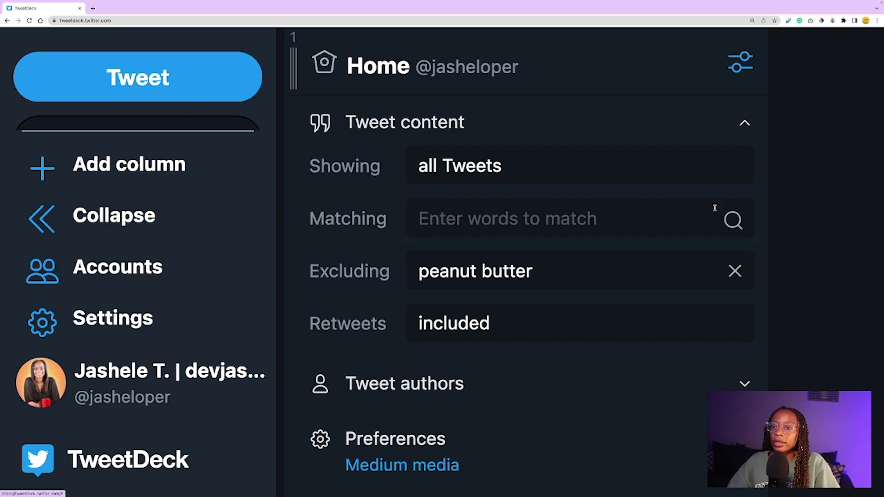
click(741, 62)
scroll(539, 181, down, 8)
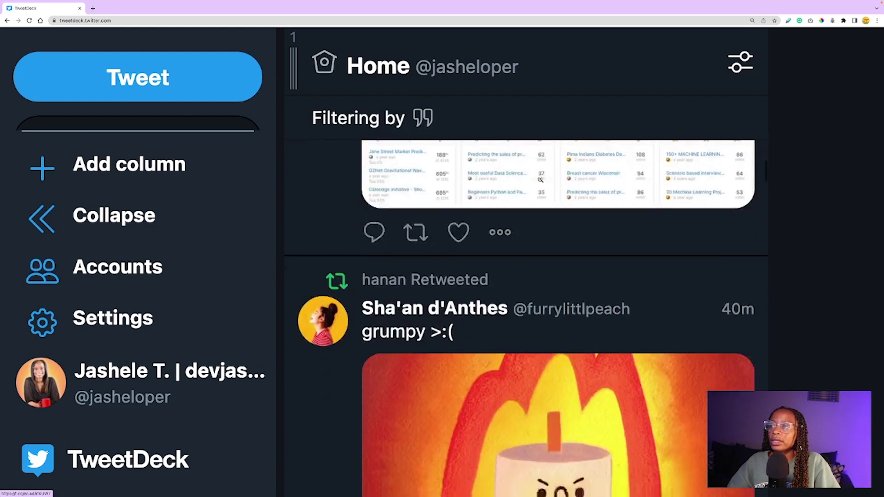
scroll(539, 181, up, 8)
click(741, 62)
click(733, 271)
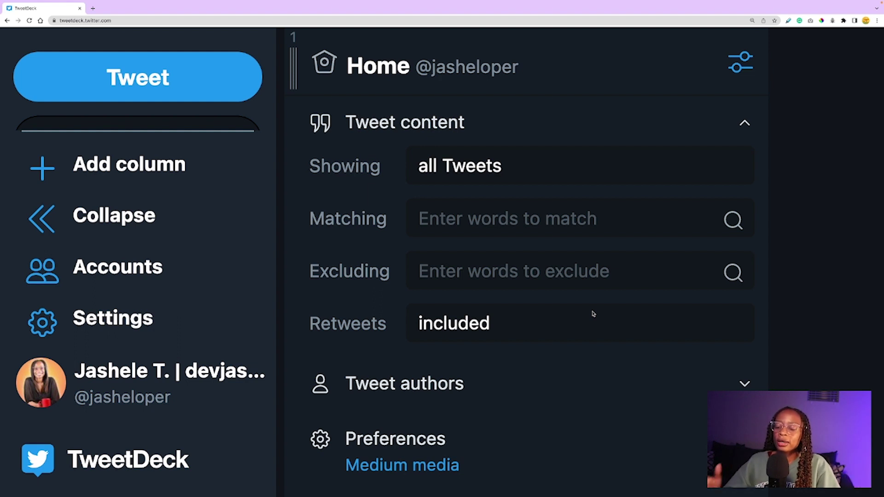
Set Retweets to excluded, leaving the By and Mentioning author filters unchanged.
click(594, 325)
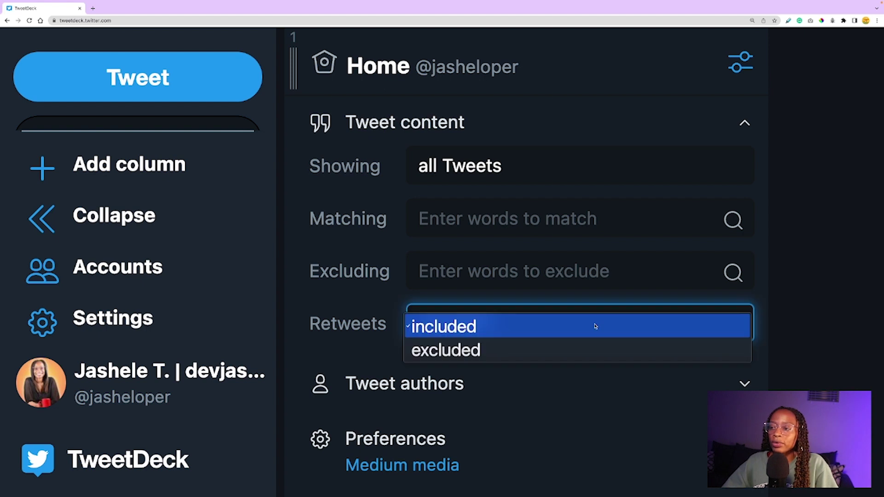
click(552, 355)
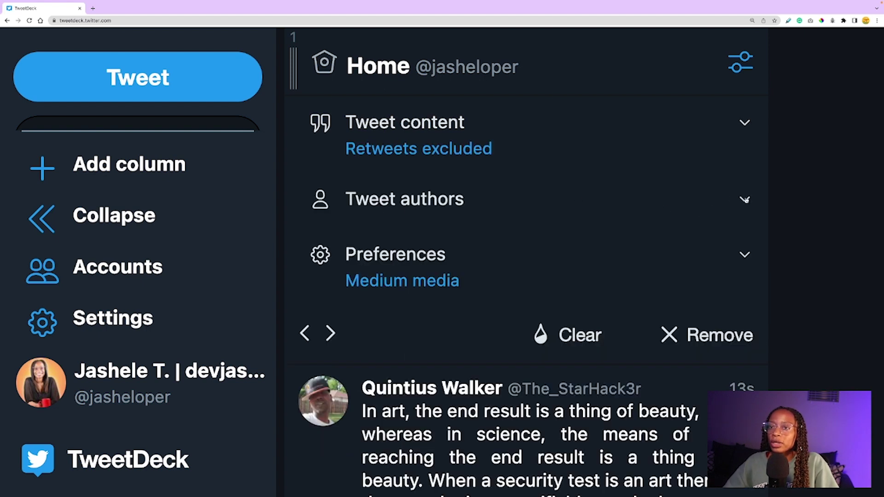
click(745, 199)
click(575, 249)
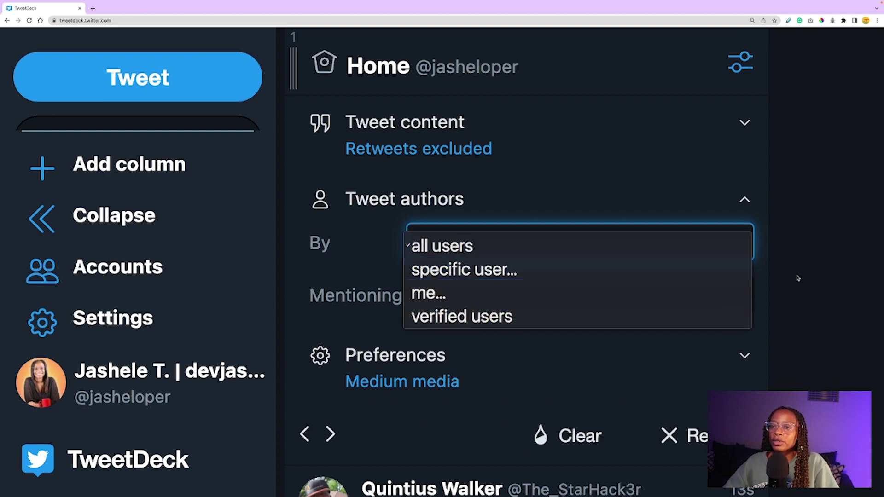
click(768, 284)
click(434, 297)
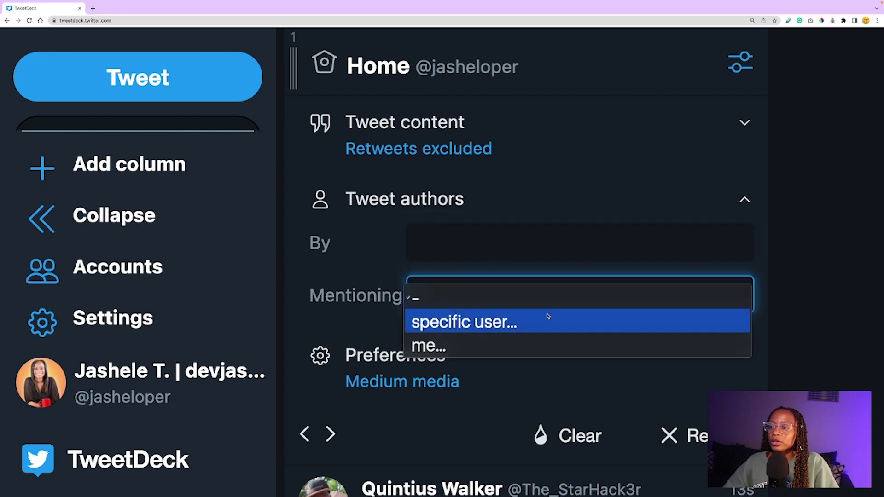
click(489, 340)
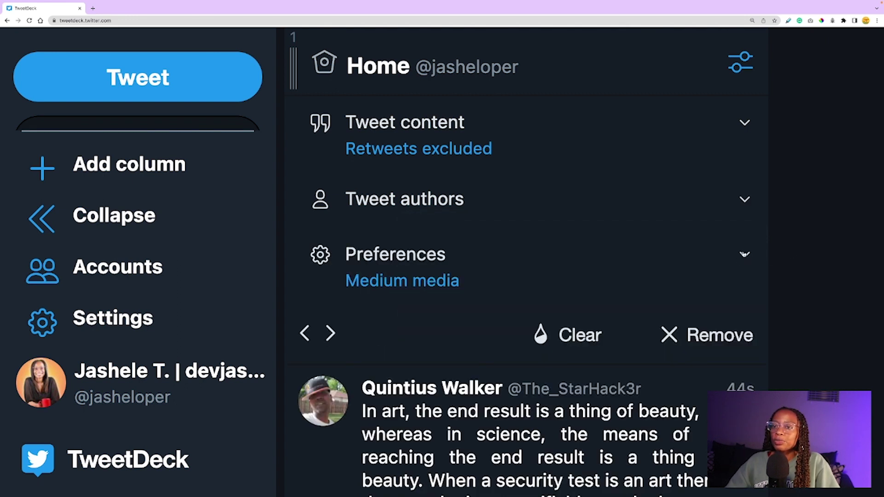
click(601, 263)
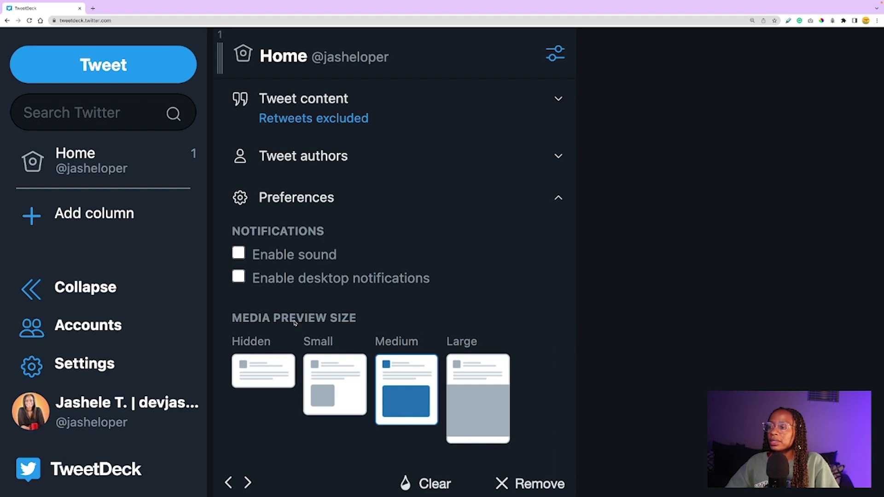
Set the Home column's media previews to Small after trying Hidden, Medium and Large.
click(268, 369)
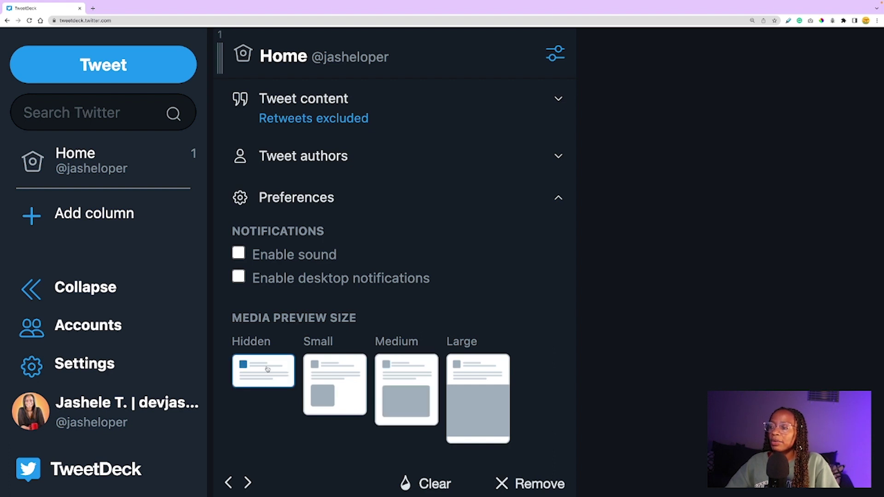
click(336, 392)
click(394, 387)
click(470, 382)
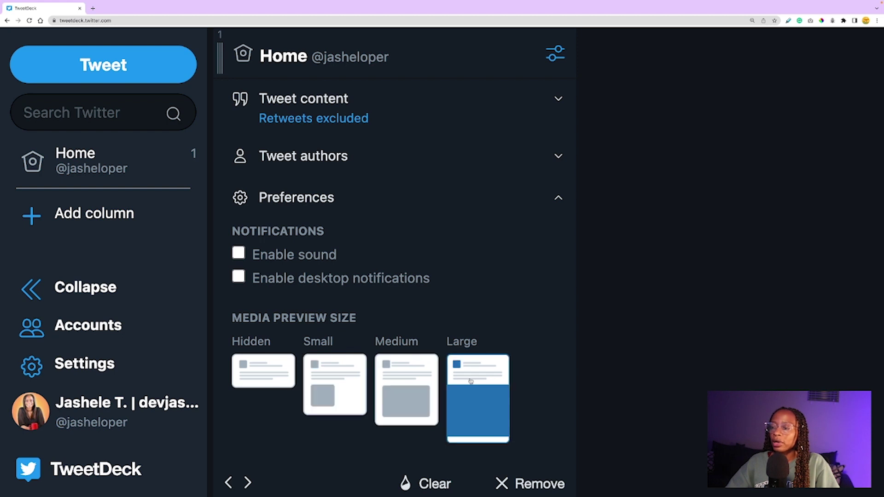
click(347, 385)
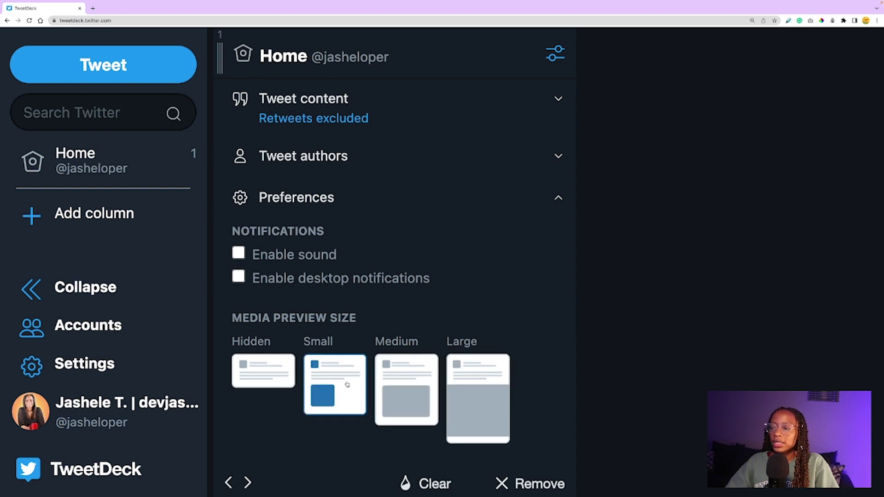
key(ctrl+plus)
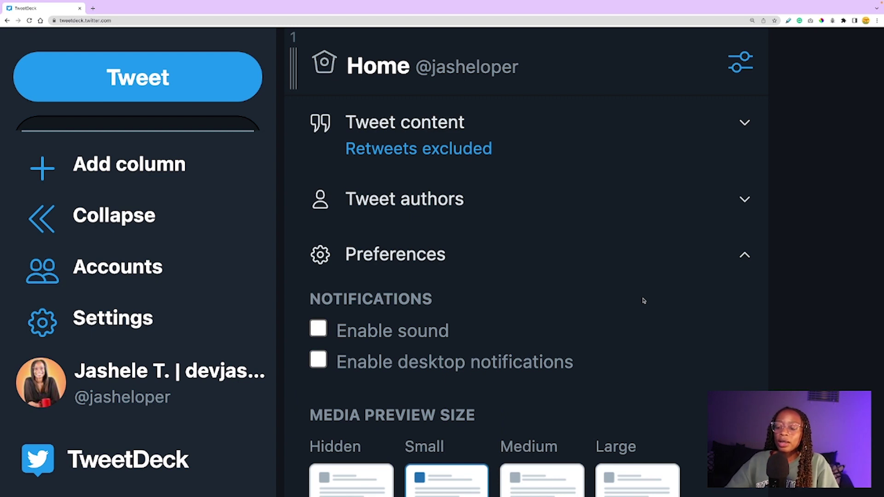
Like the cover letter reply in the Home timeline, cancelling a trial reply and retweet.
click(748, 68)
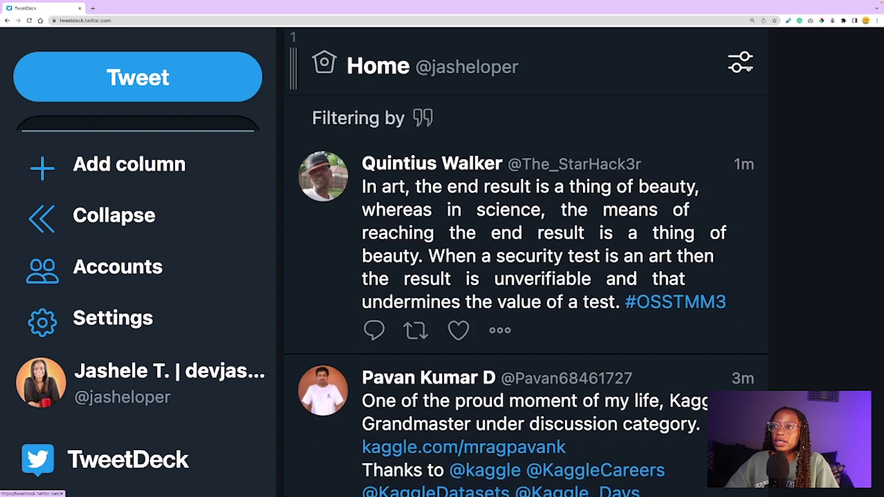
scroll(595, 200, down, 12)
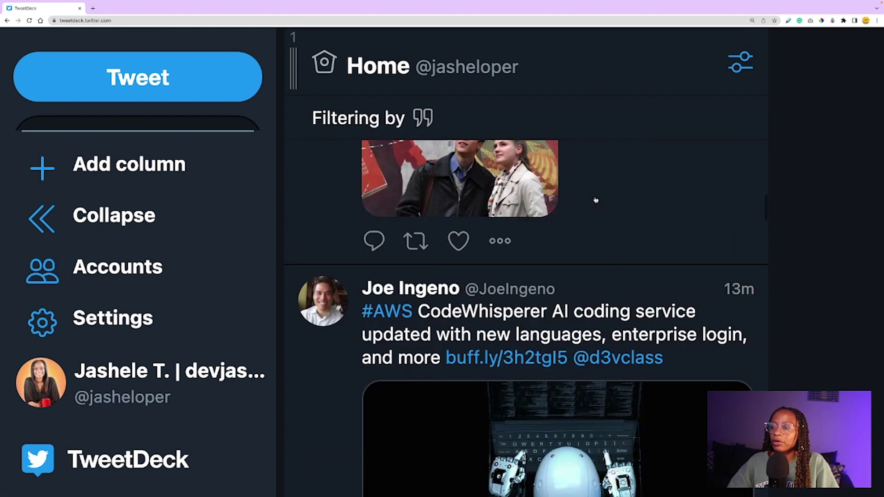
scroll(595, 200, down, 10)
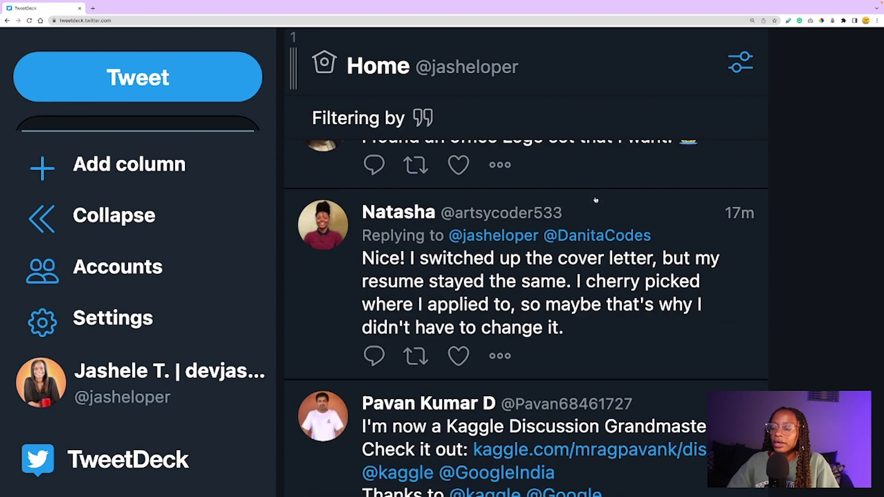
scroll(595, 200, down, 2)
click(380, 258)
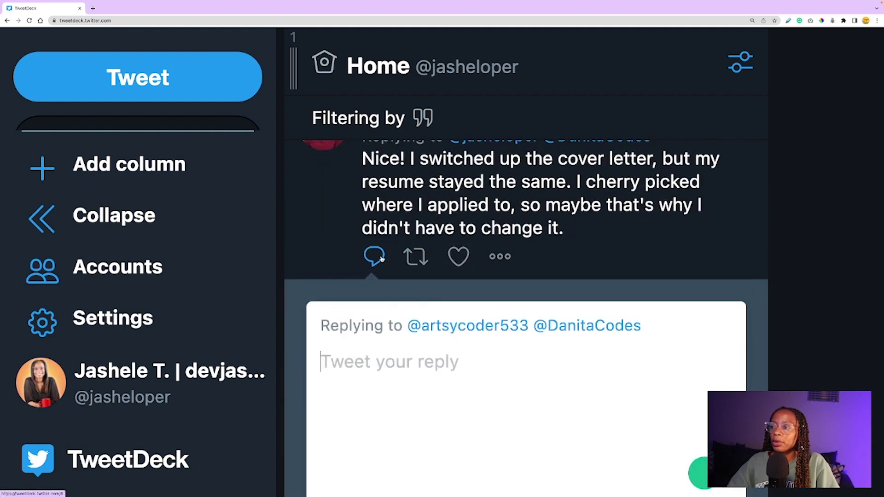
key(Escape)
click(414, 341)
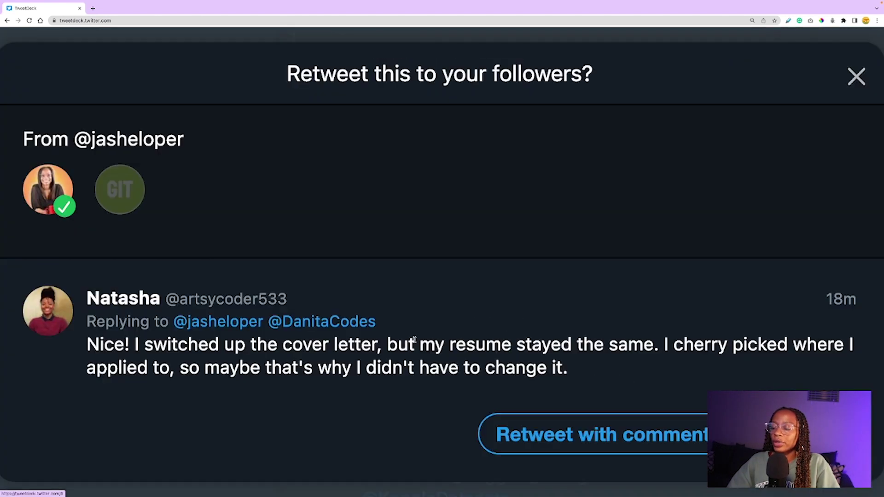
key(Escape)
click(460, 274)
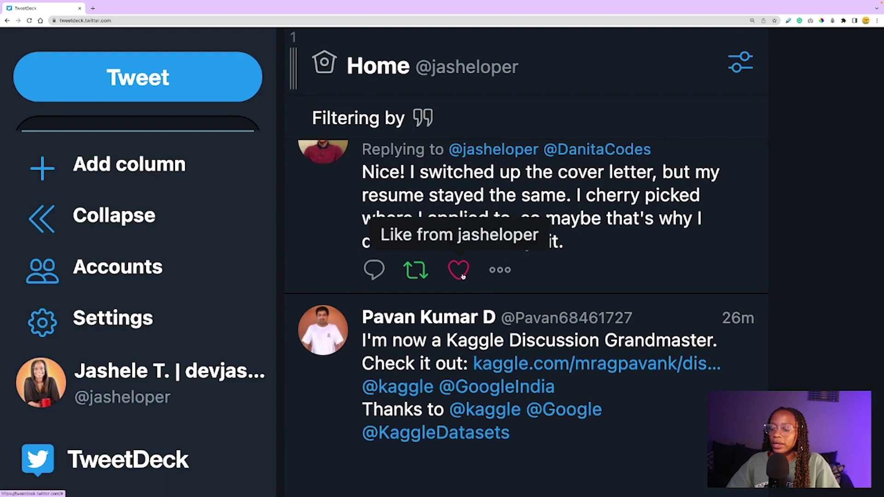
Open the more-actions menu on the change of scenery reply and scroll further down.
scroll(484, 277, down, 5)
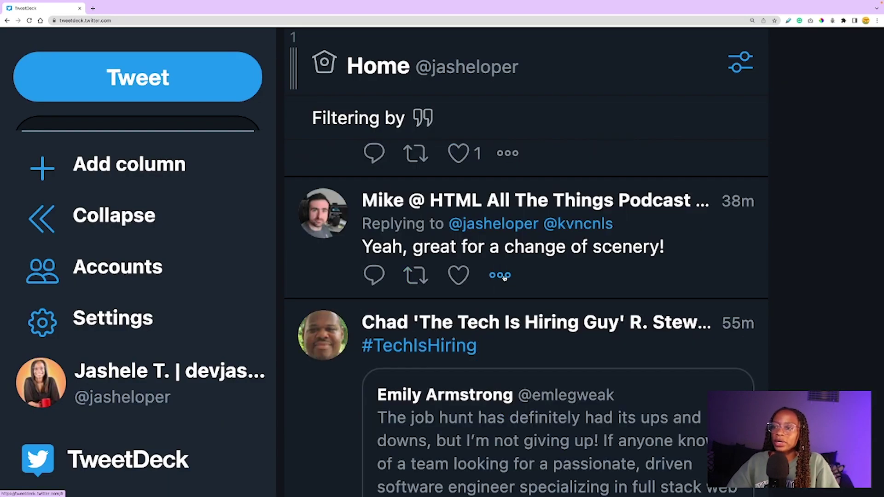
click(505, 279)
scroll(473, 310, down, 2)
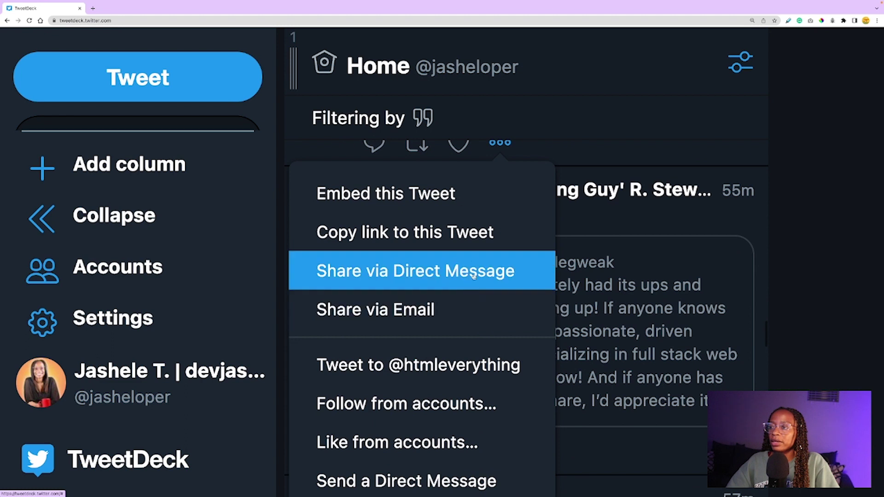
scroll(462, 275, down, 3)
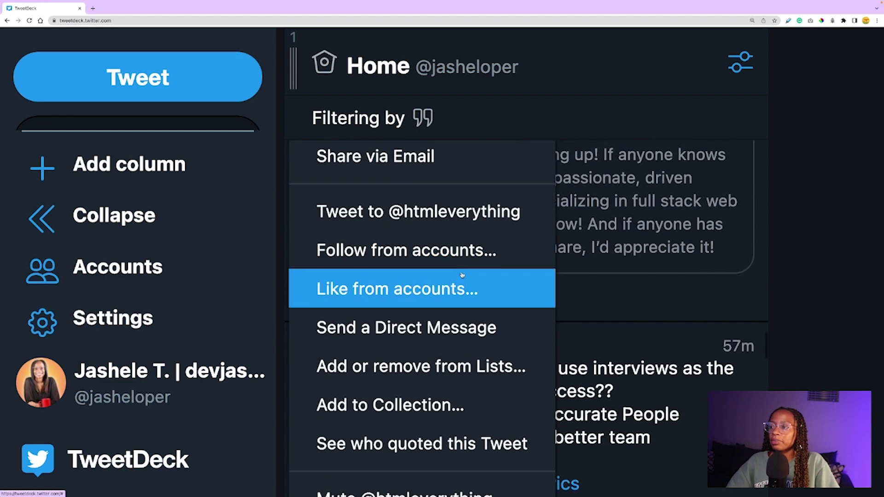
scroll(462, 275, up, 5)
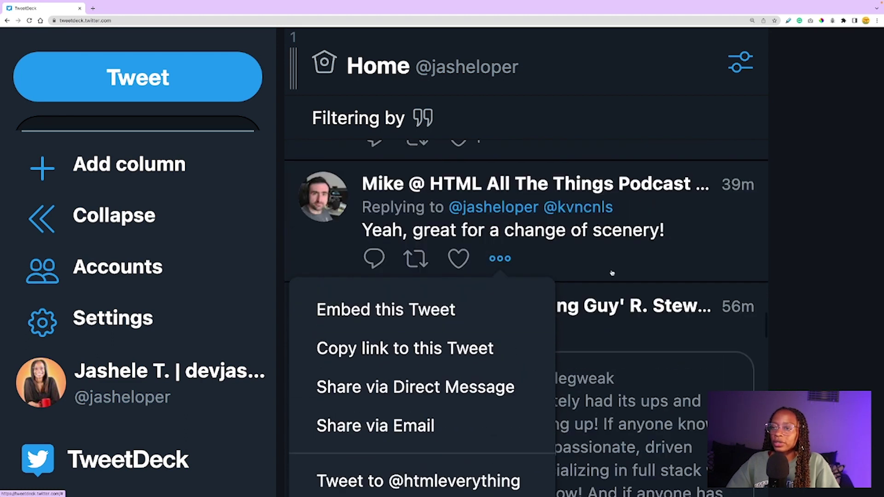
key(super+minus)
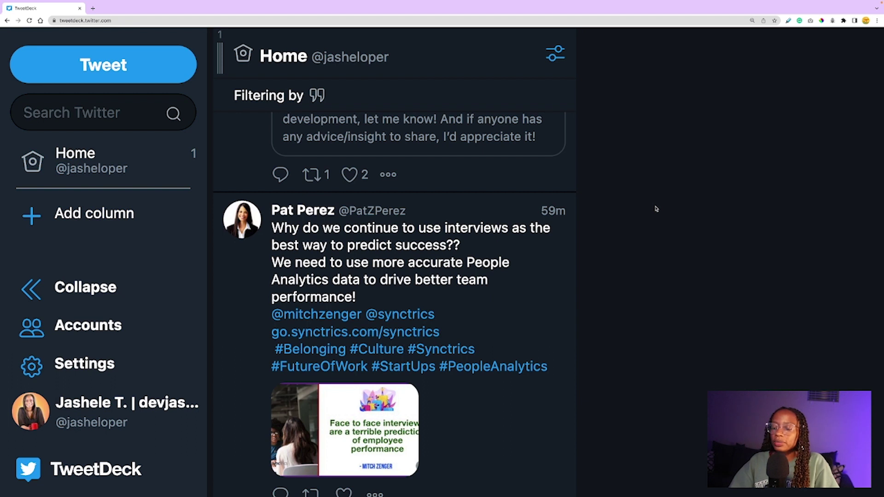
Add a Mentions column beside the Home column.
click(173, 214)
scroll(175, 221, down, 2)
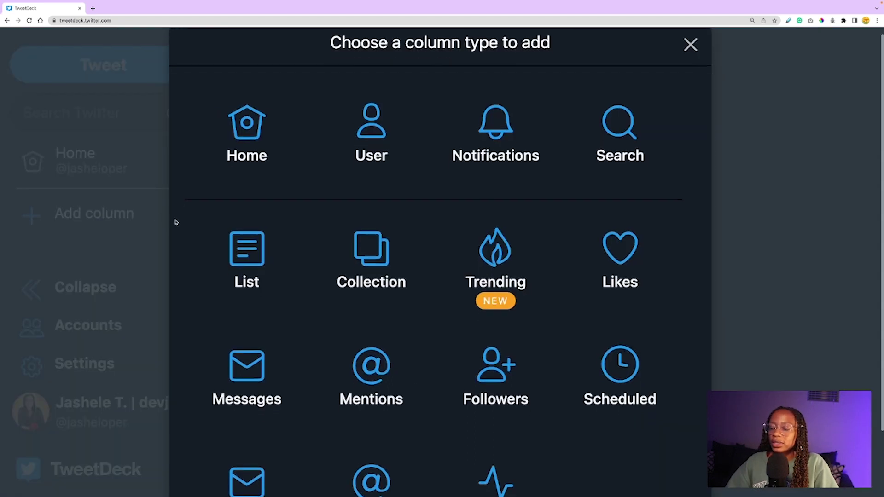
scroll(174, 223, down, 2)
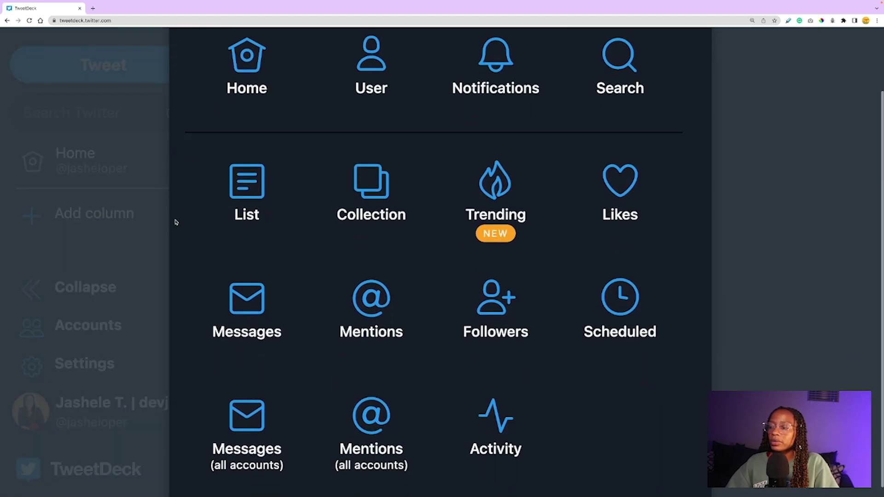
click(371, 299)
key(super+plus)
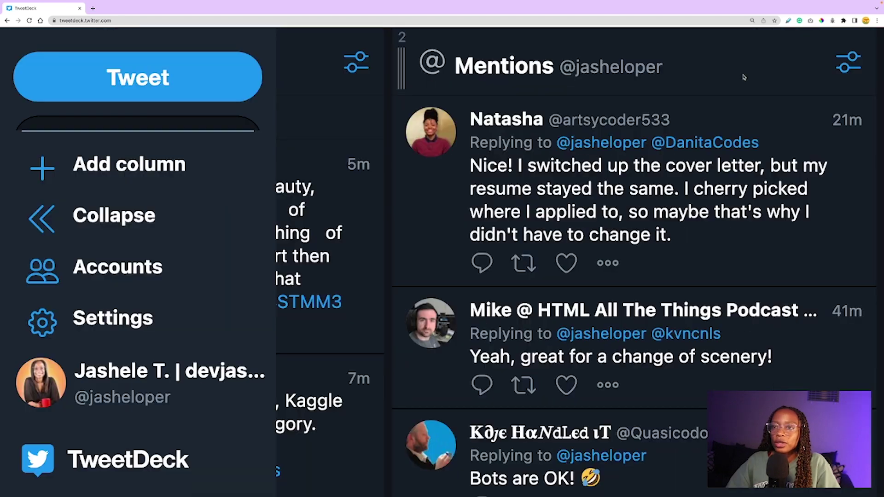
Expand and collapse the Mentions column's notification, content and author filters, then open its preferences.
click(849, 68)
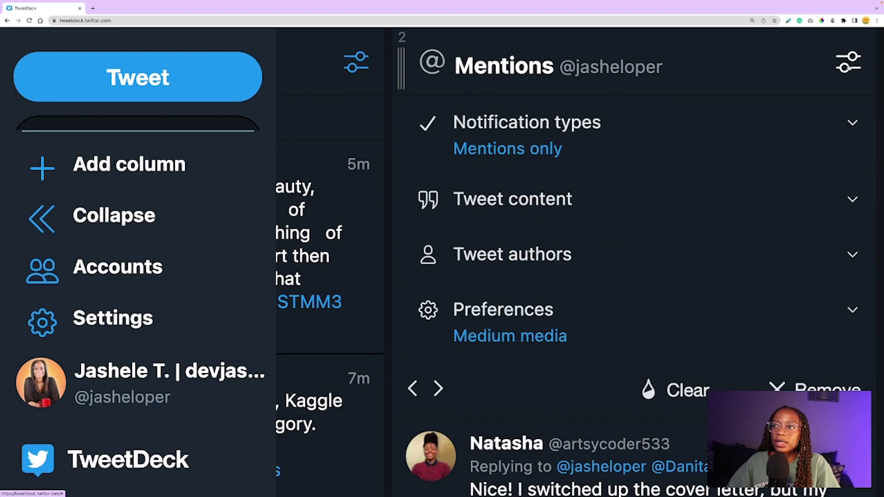
click(852, 125)
click(852, 124)
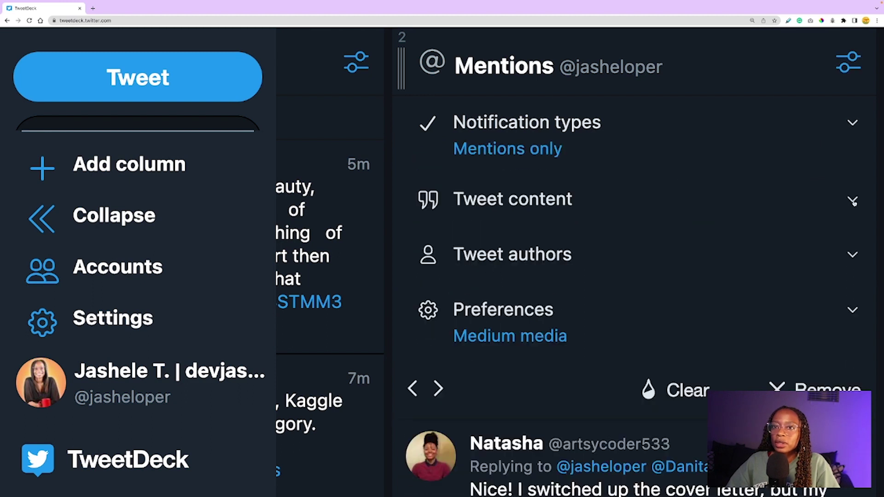
click(852, 201)
click(852, 201)
click(764, 254)
click(718, 254)
click(805, 306)
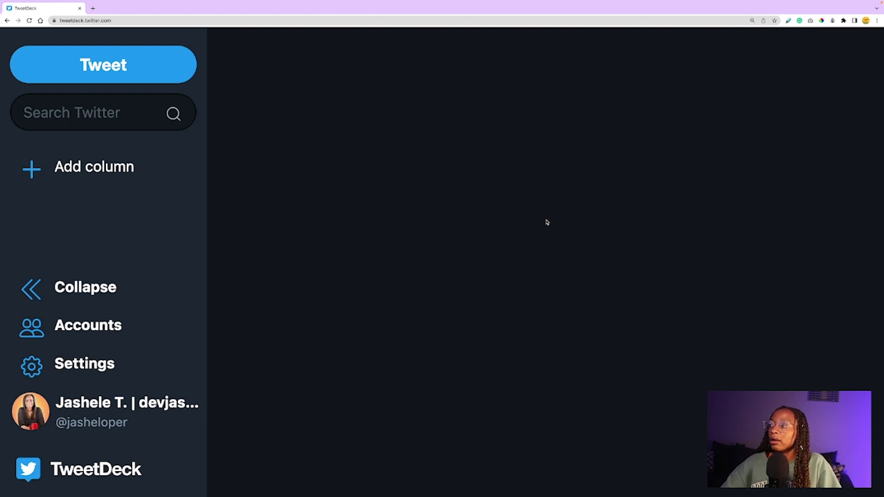
Create a new search column for '#wordpress'.
click(133, 179)
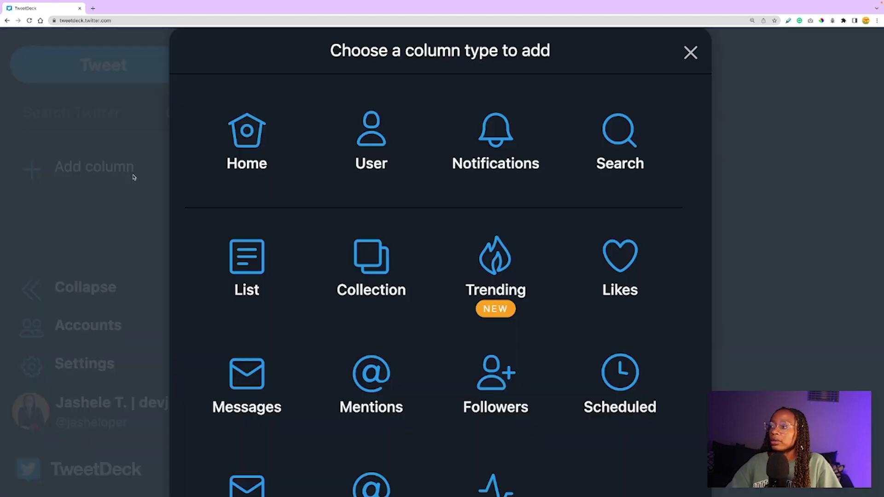
click(620, 148)
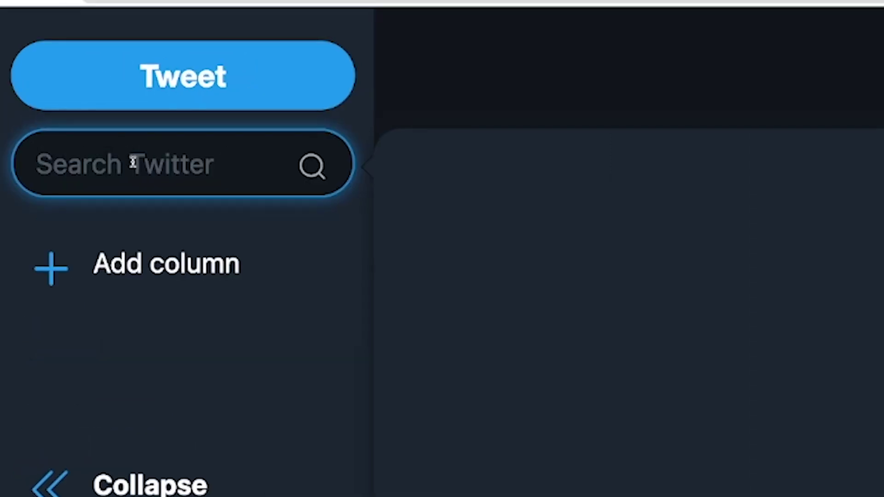
text(#wordpres)
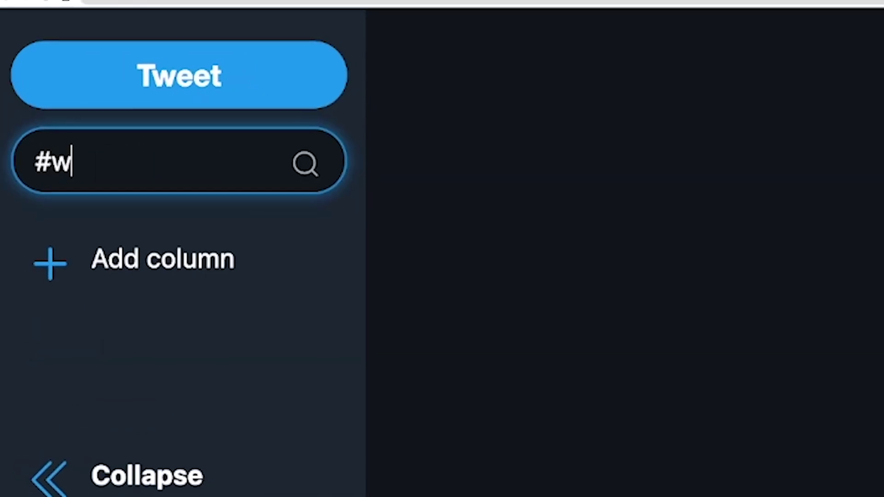
text(s)
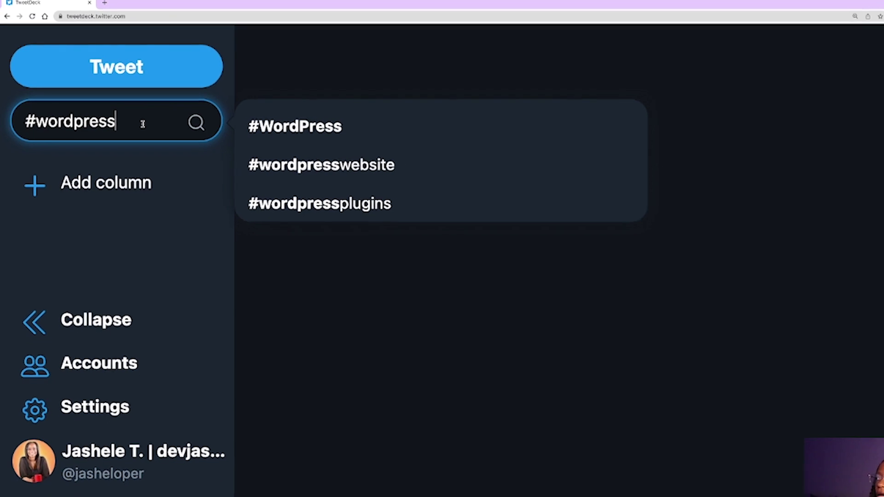
key(Return)
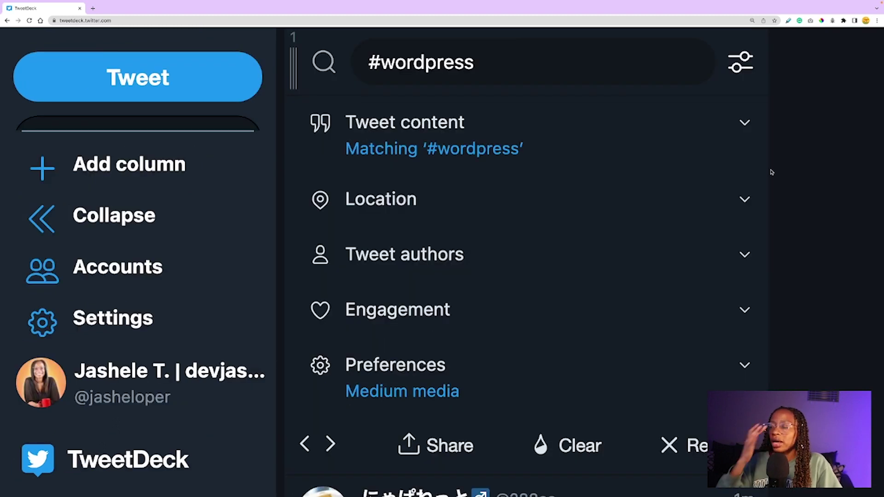
Set #wordpress to English-only tweets with retweets excluded, then review the Location and Engagement filters.
click(530, 166)
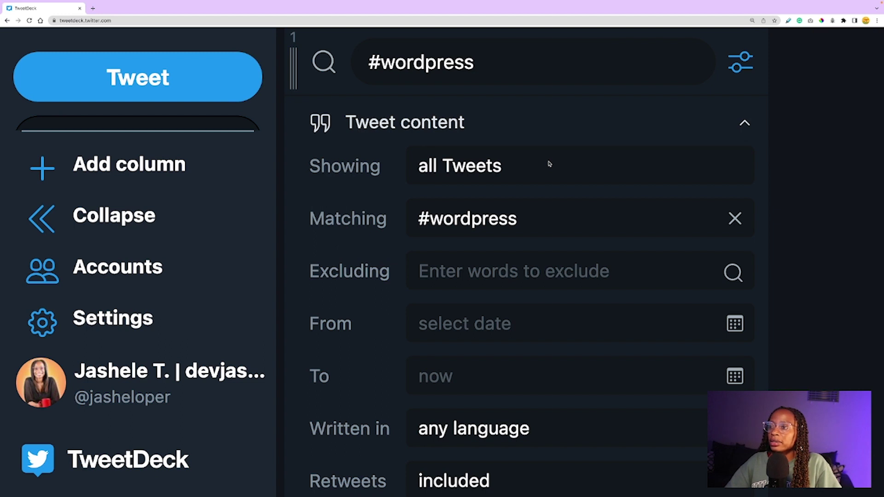
click(524, 428)
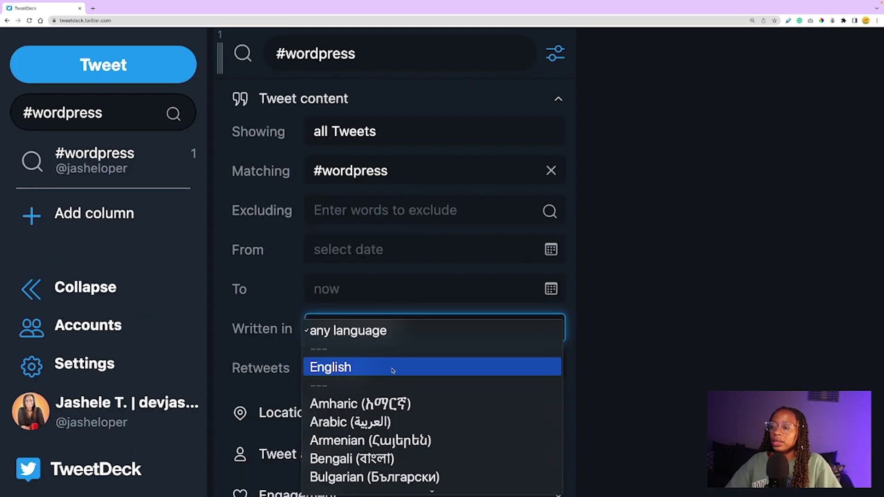
click(392, 371)
click(382, 368)
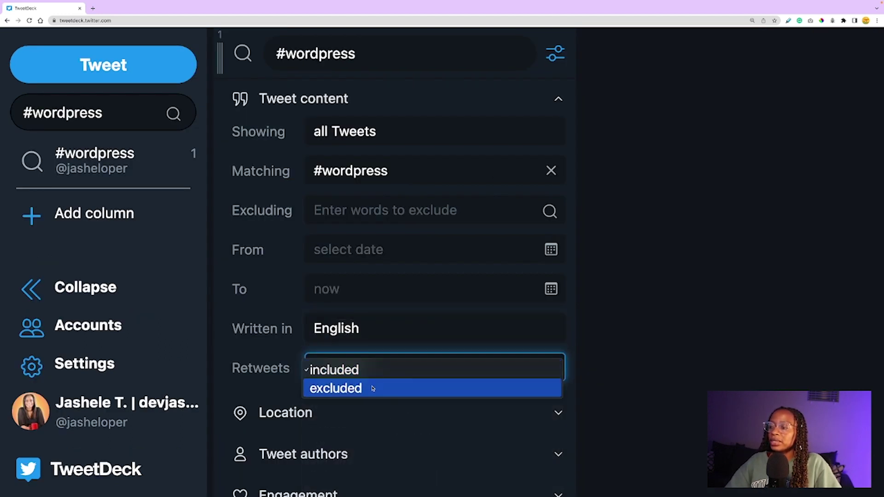
click(373, 389)
click(558, 99)
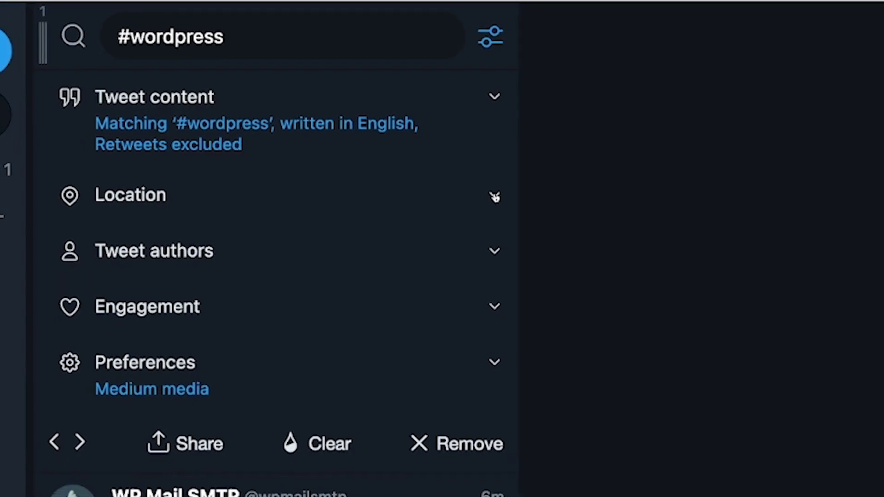
click(495, 198)
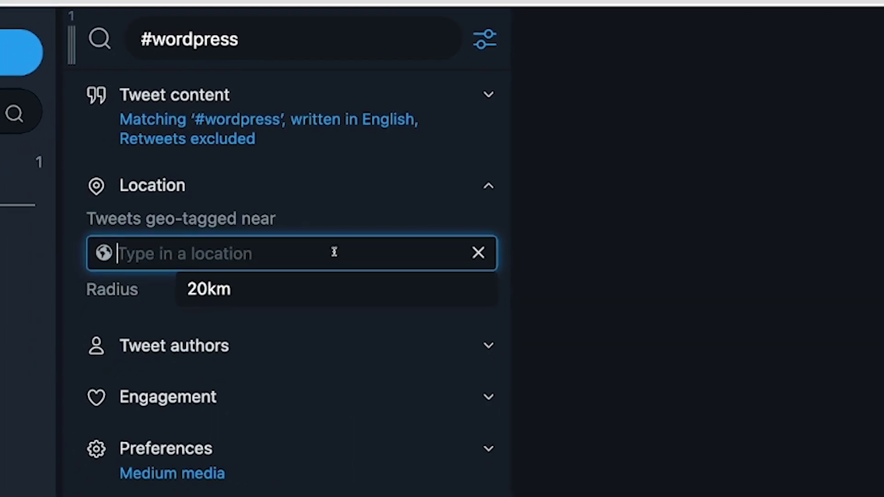
click(489, 397)
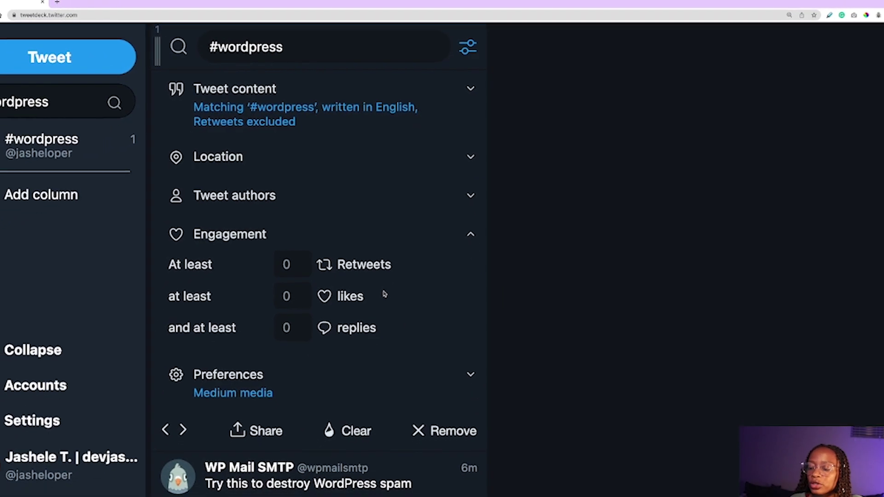
click(471, 234)
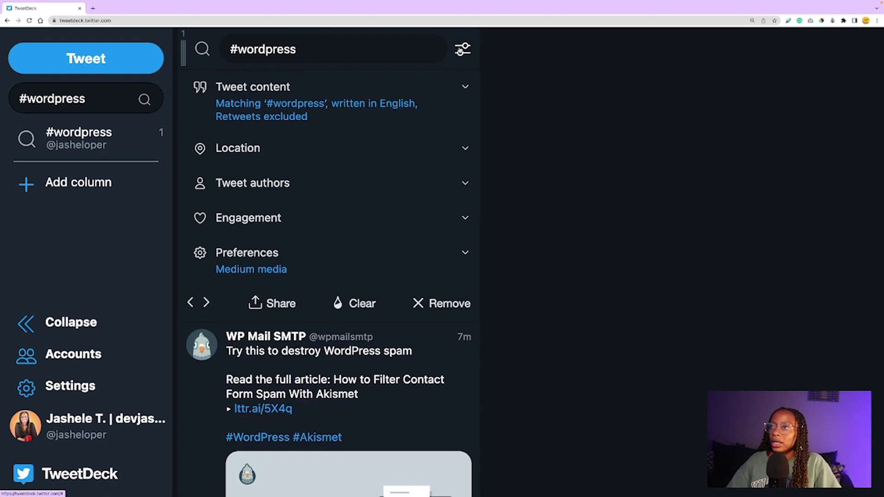
Add a #javascript search column in place of the old search text.
click(461, 50)
click(101, 103)
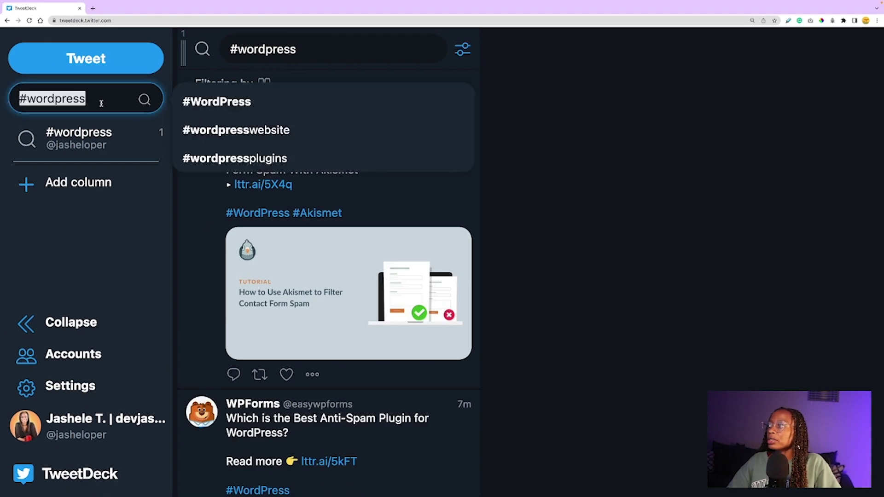
text(#java)
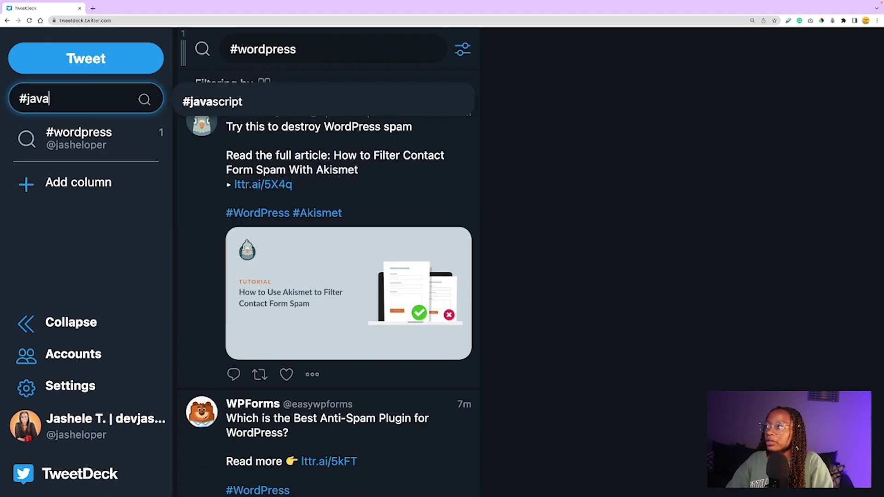
text(script)
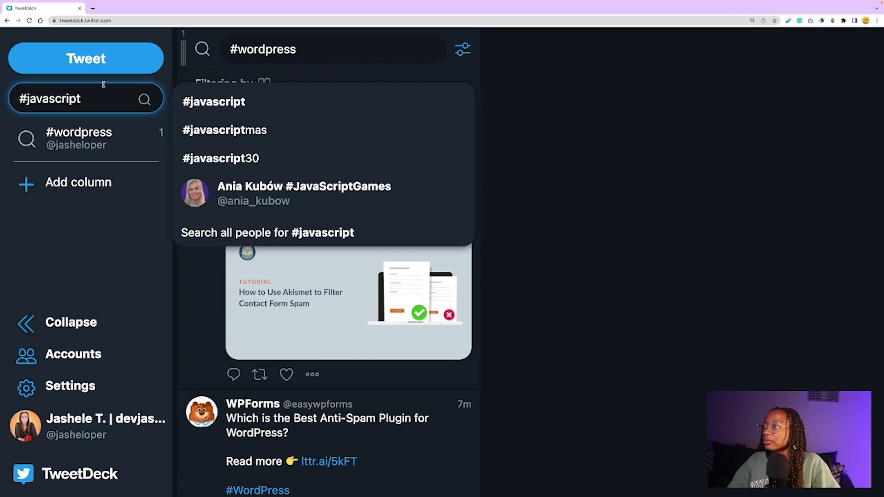
click(144, 100)
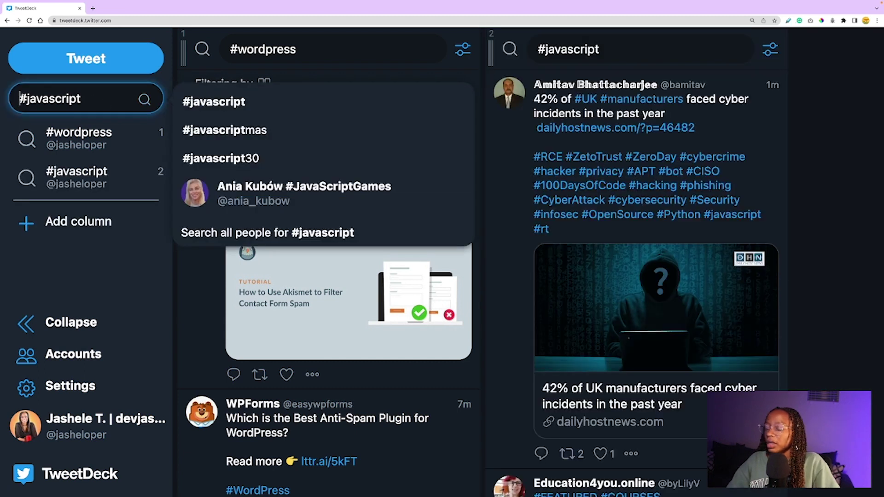
Add a #webdevelopment search column.
key(ctrl+a)
text(#w)
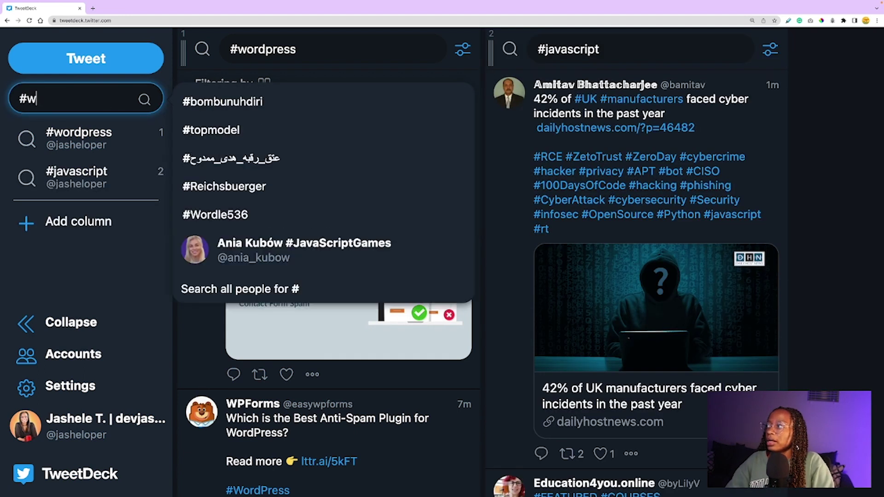
text(ebdevelopment)
key(Return)
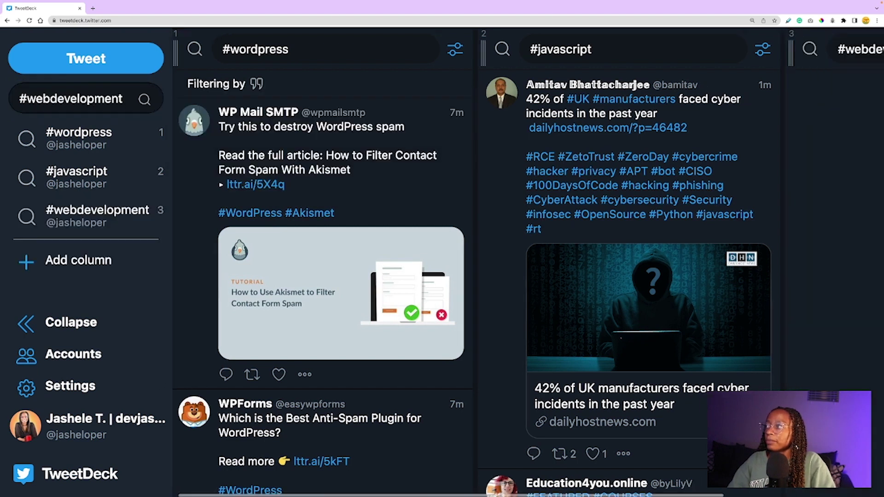
Look over the new columns and bring up the List column picker.
key(ctrl+plus)
scroll(444, 212, right, 5)
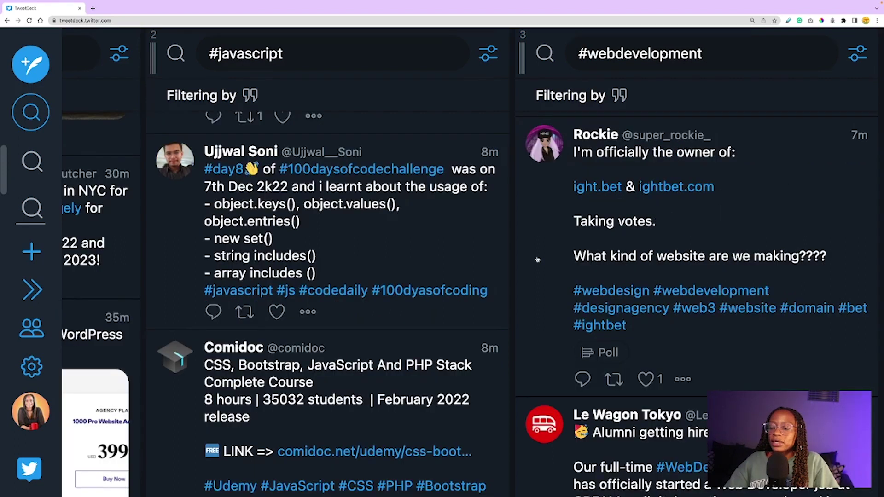
scroll(537, 259, left, 2)
scroll(537, 259, left, 4)
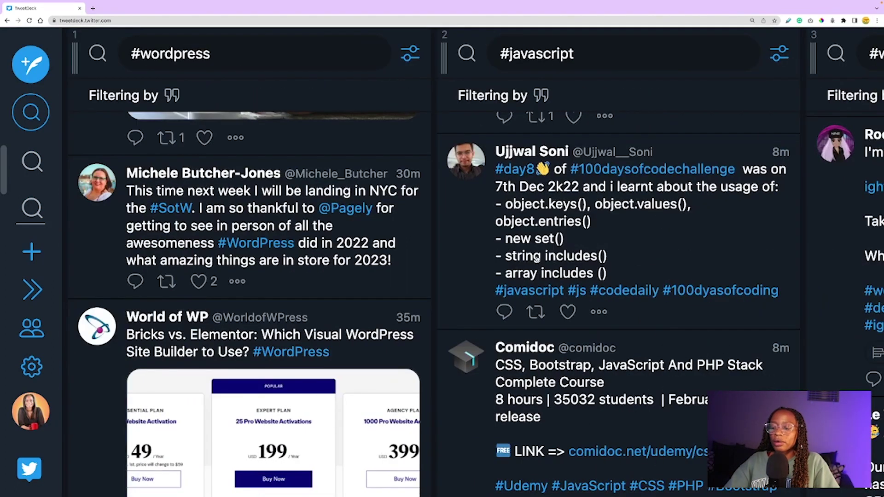
scroll(537, 259, up, 1)
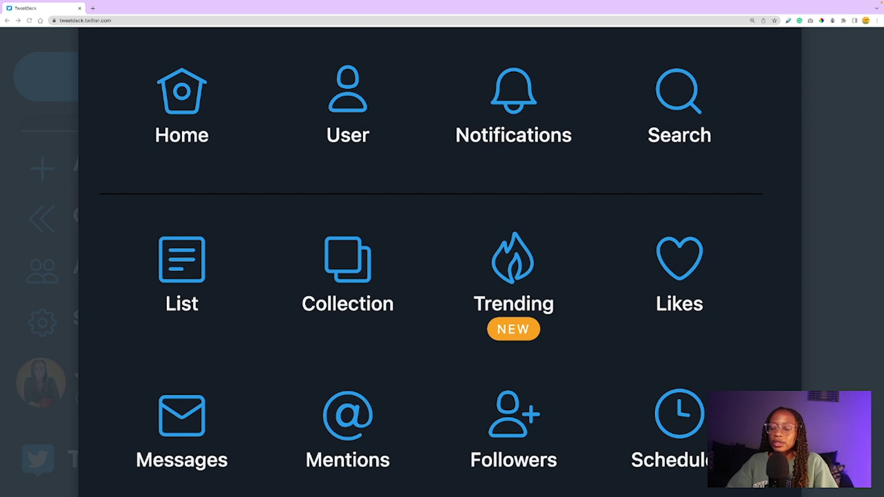
click(179, 263)
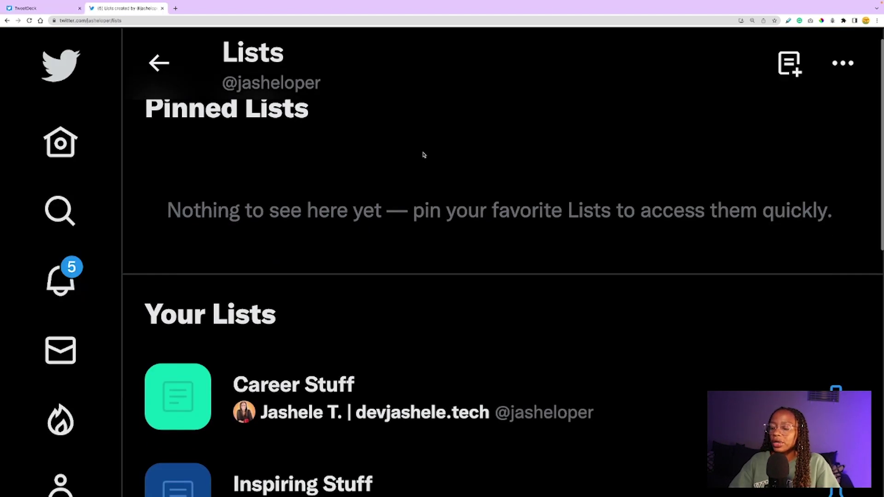
Scroll through the Twitter lists and look over the 57-member Tech Stuff list page.
scroll(423, 154, down, 5)
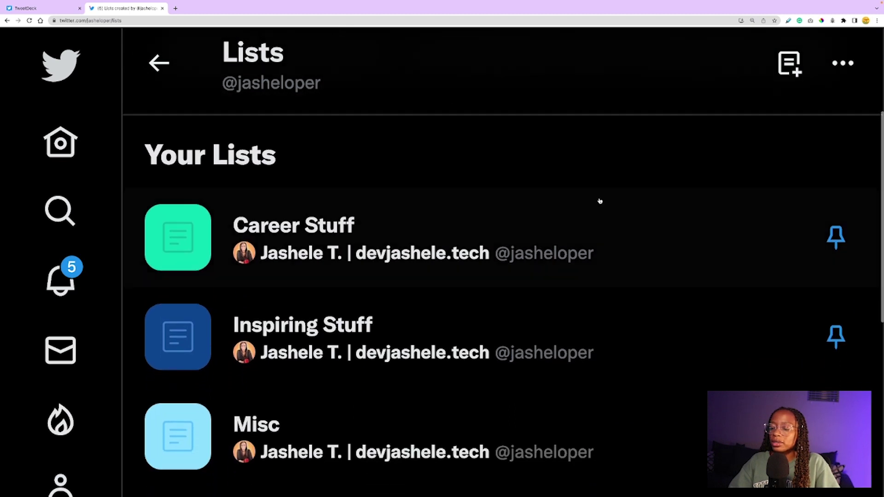
scroll(599, 201, down, 2)
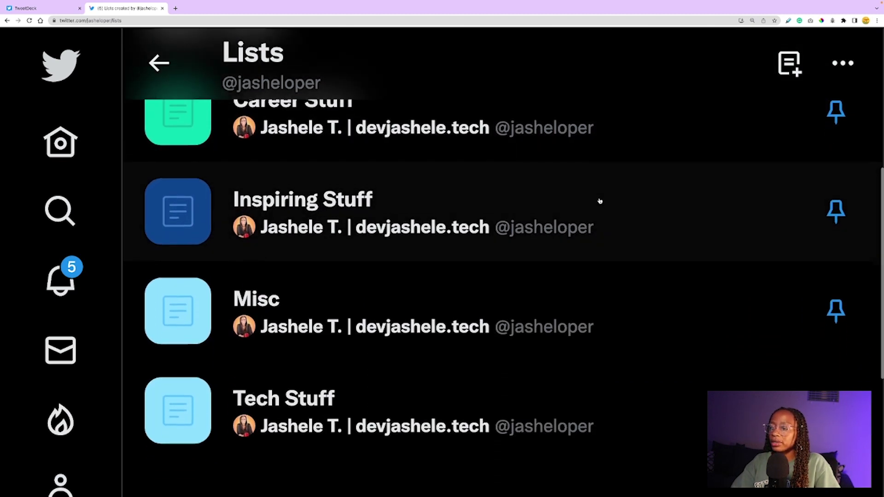
scroll(598, 200, down, 1)
click(665, 361)
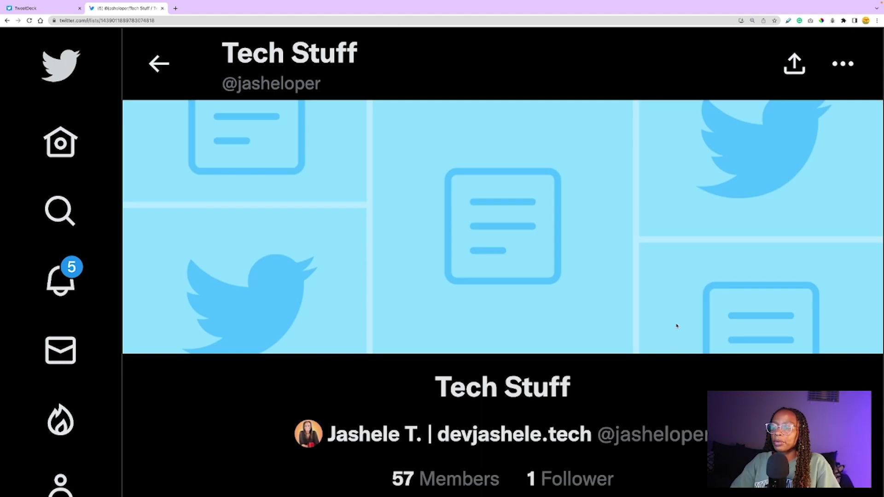
scroll(677, 326, down, 2)
scroll(677, 326, down, 3)
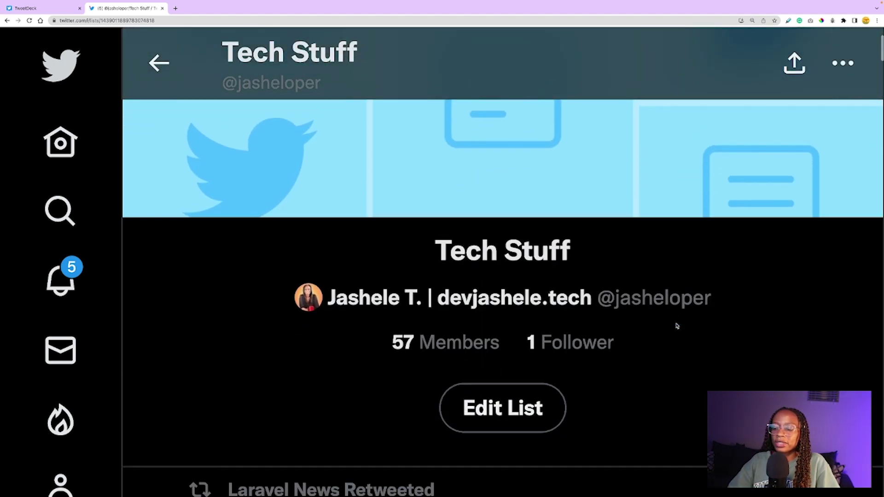
scroll(677, 326, down, 4)
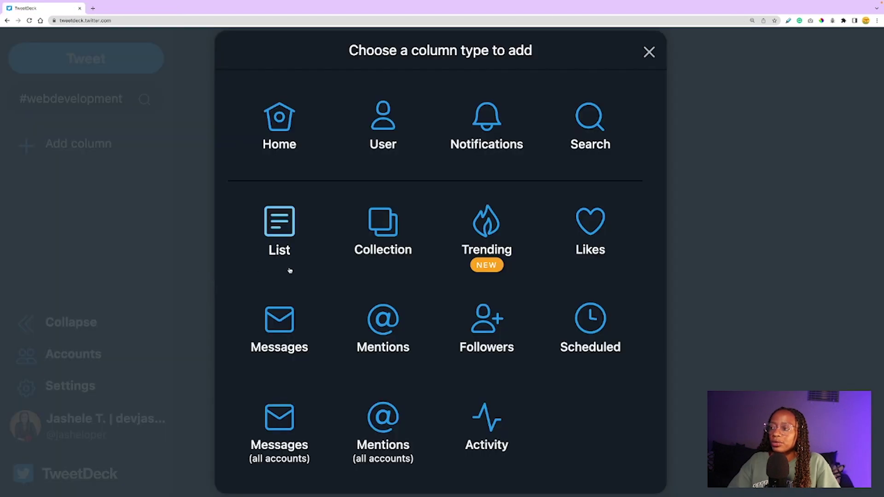
Preview the Tech Stuff and Inspiring Stuff lists, then add the Misc list as a column.
click(285, 243)
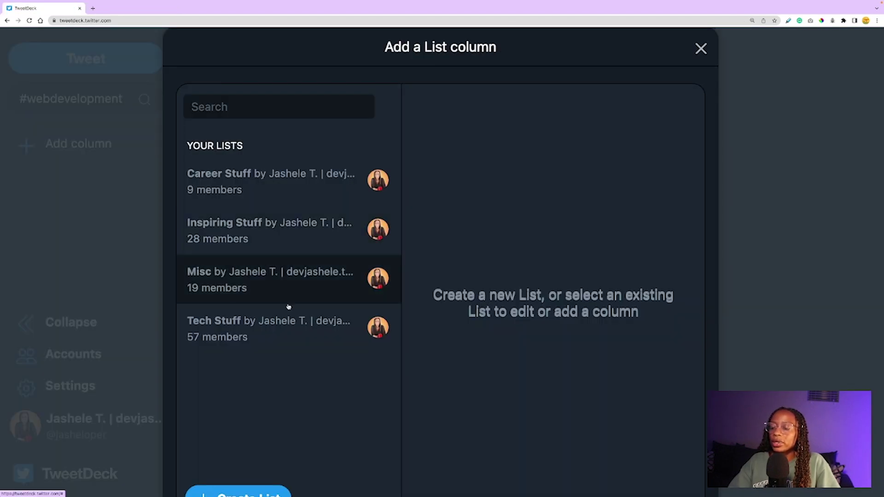
key(ctrl+plus)
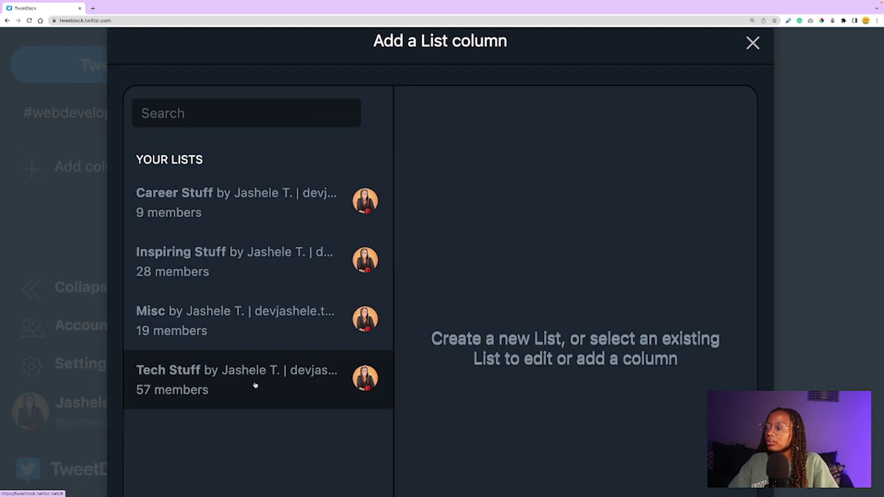
click(255, 386)
scroll(560, 336, down, 4)
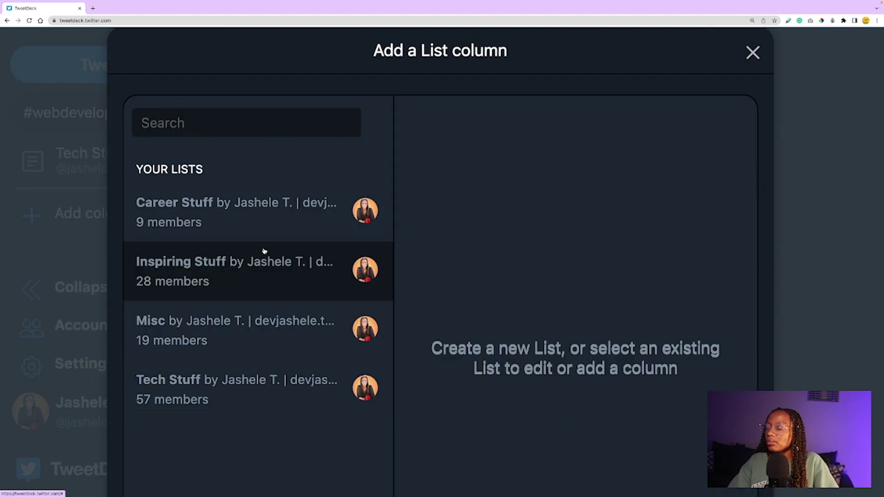
click(245, 269)
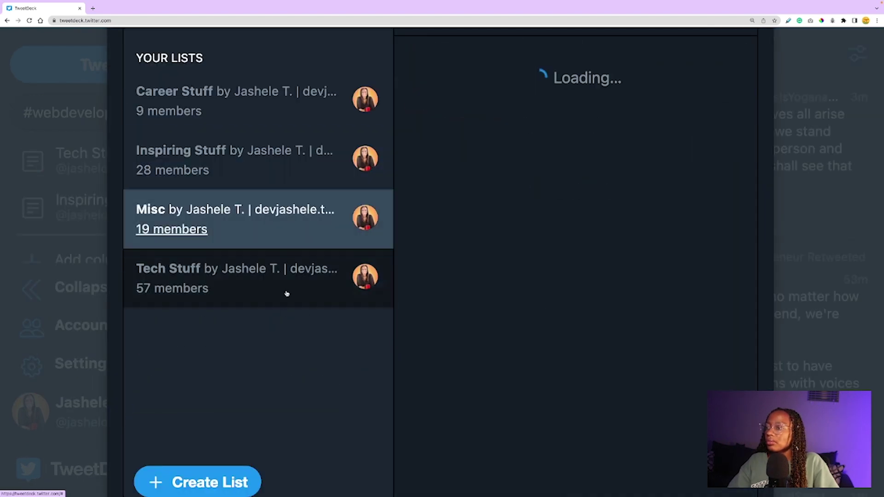
scroll(290, 323, down, 3)
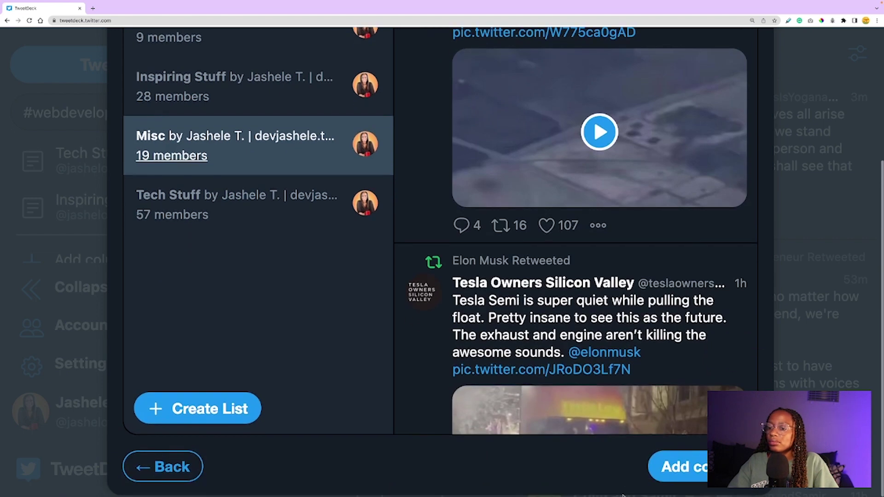
click(679, 468)
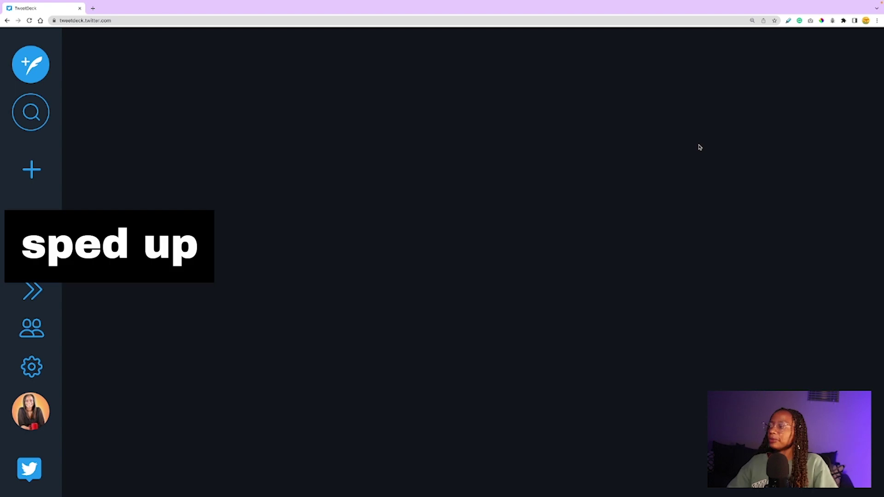
Add Mentions and Notifications columns, backing out of an initial Home column choice.
click(31, 169)
click(247, 138)
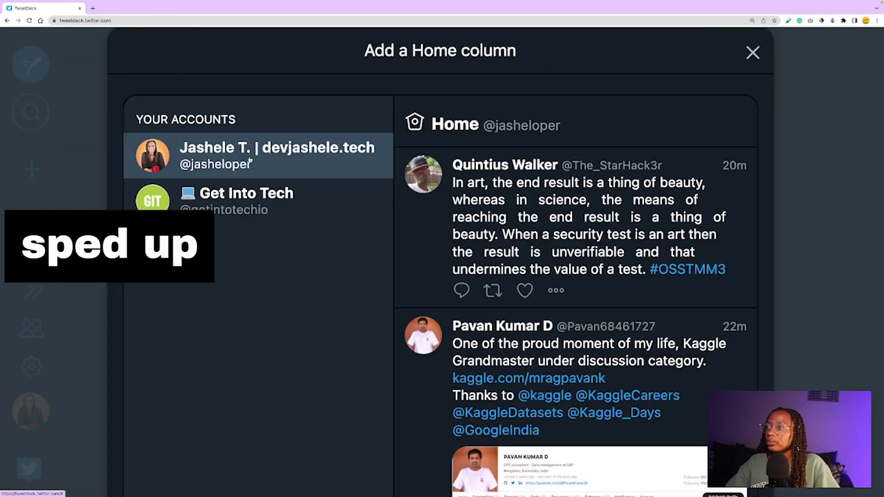
scroll(381, 328, down, 5)
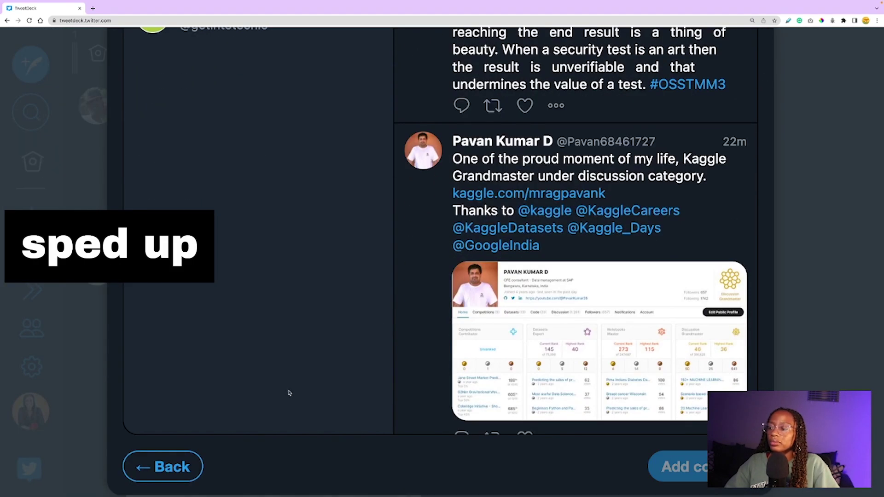
click(183, 474)
click(371, 295)
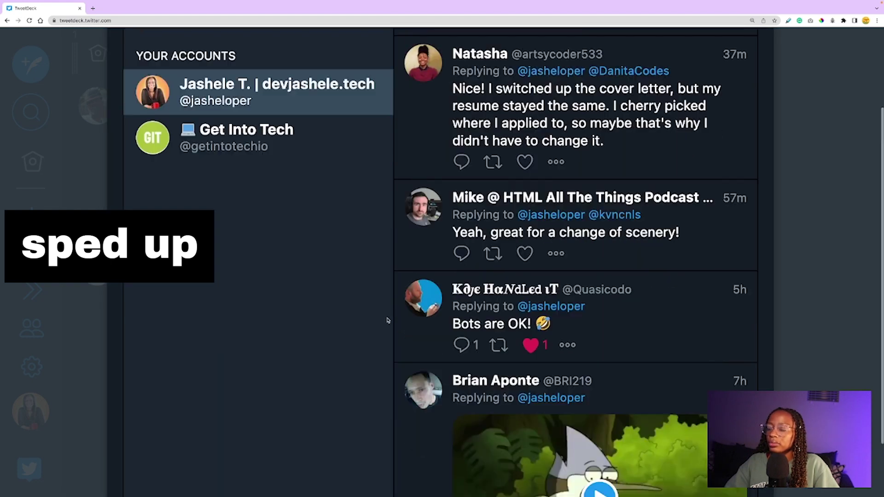
scroll(577, 319, down, 3)
click(163, 467)
scroll(322, 462, up, 1)
click(538, 97)
scroll(351, 340, down, 5)
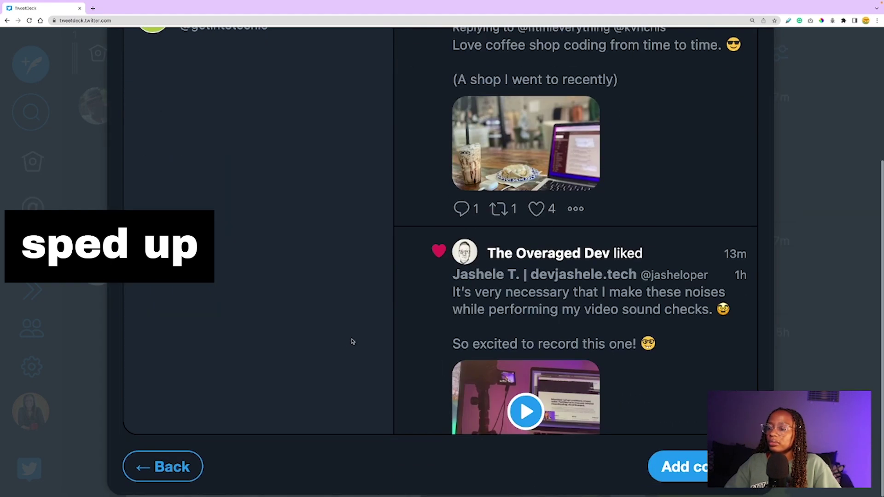
click(138, 469)
Add the Tech Stuff and Inspiring Stuff lists as columns.
click(321, 300)
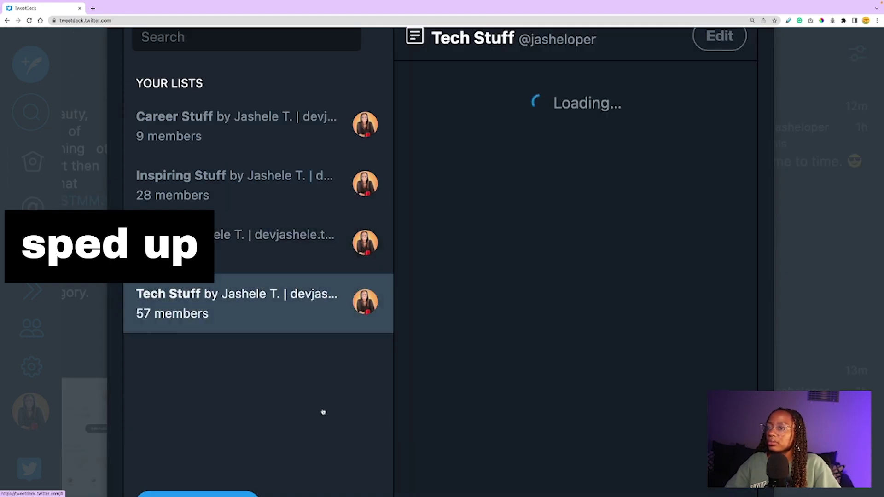
scroll(322, 410, down, 2)
click(169, 476)
click(247, 179)
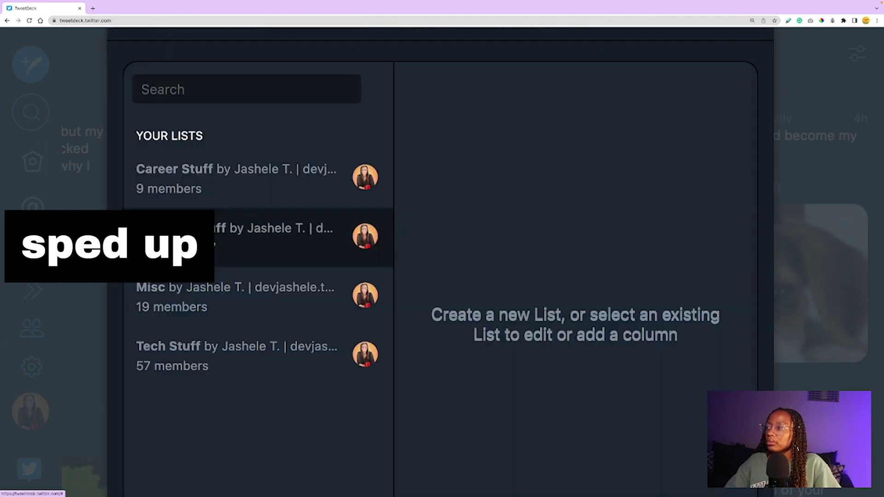
click(276, 235)
scroll(343, 444, down, 2)
click(182, 467)
scroll(264, 244, up, 1)
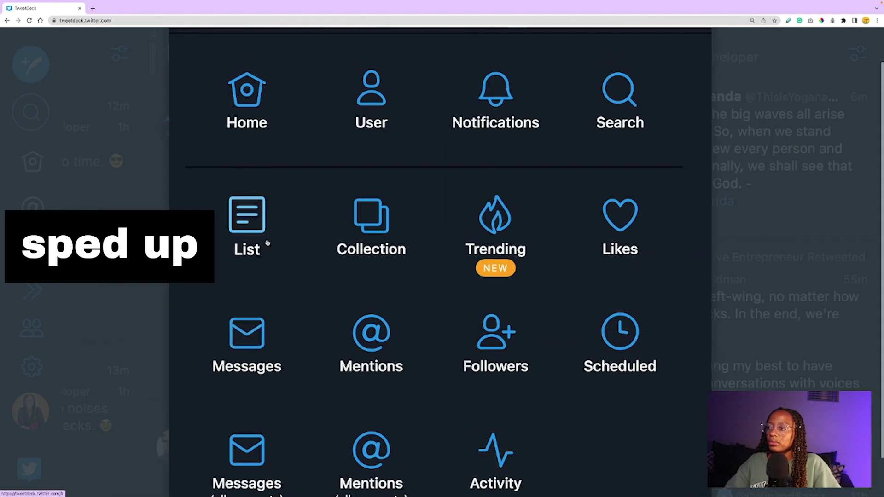
Add the Misc list as a column and return to the deck.
click(258, 232)
click(277, 235)
scroll(324, 385, down, 2)
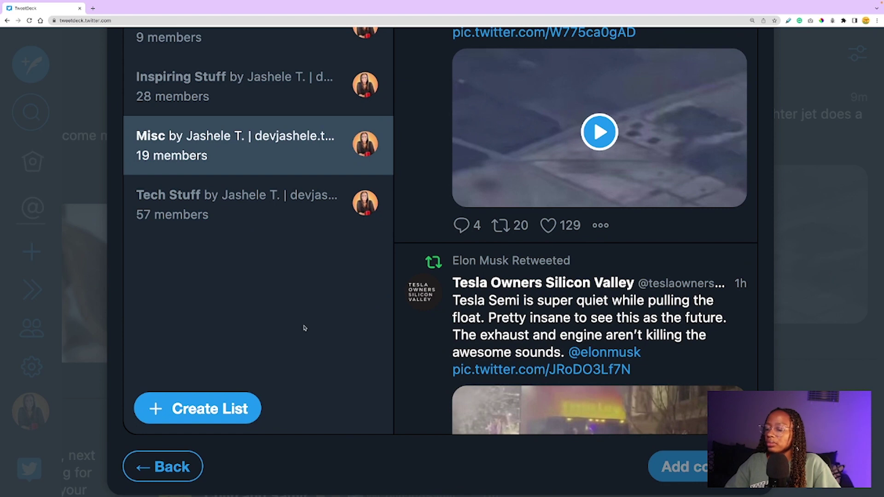
click(163, 466)
scroll(460, 231, up, 2)
click(691, 56)
Exclude retweets from the Home column while keeping it showing all Tweets.
scroll(401, 156, left, 5)
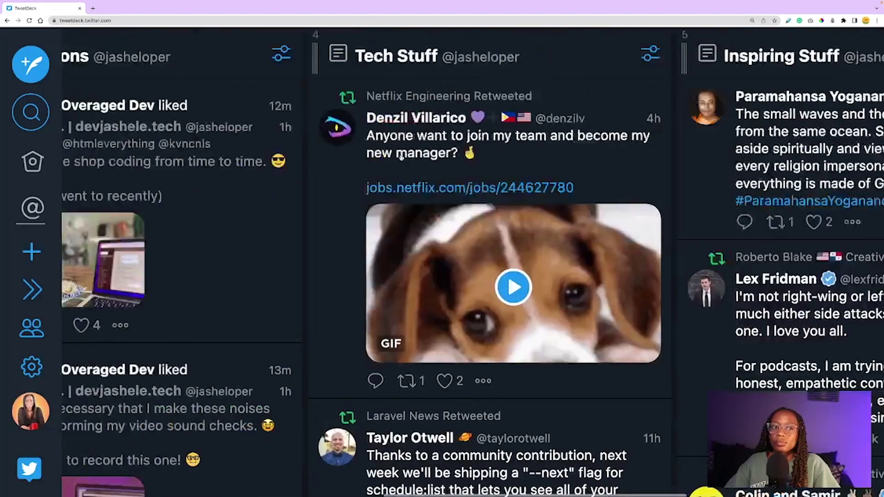
scroll(401, 156, left, 5)
click(410, 53)
click(206, 131)
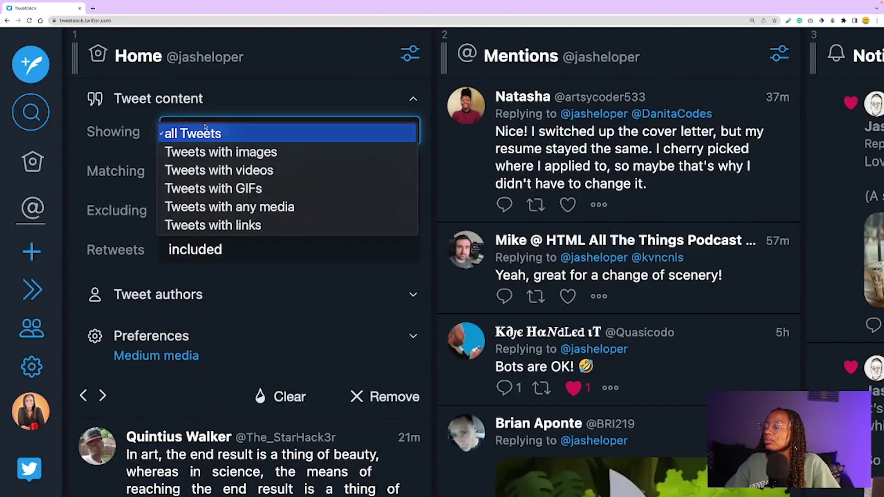
click(205, 133)
click(230, 249)
click(249, 269)
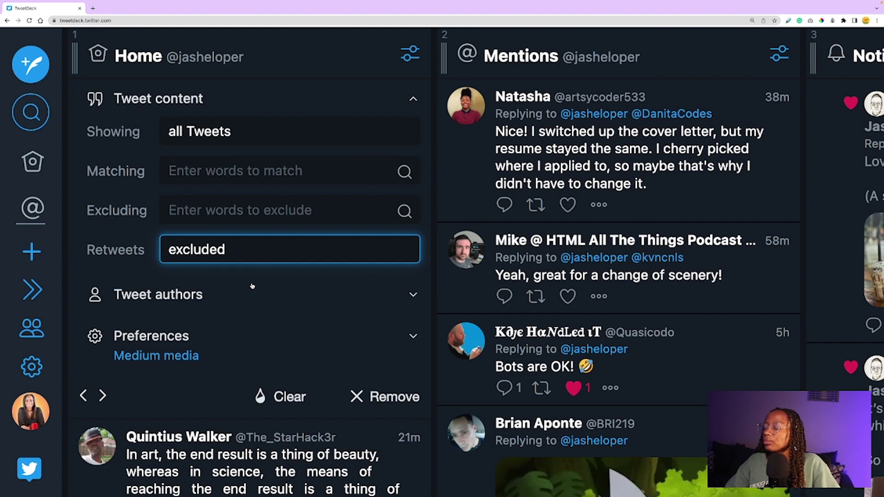
click(240, 336)
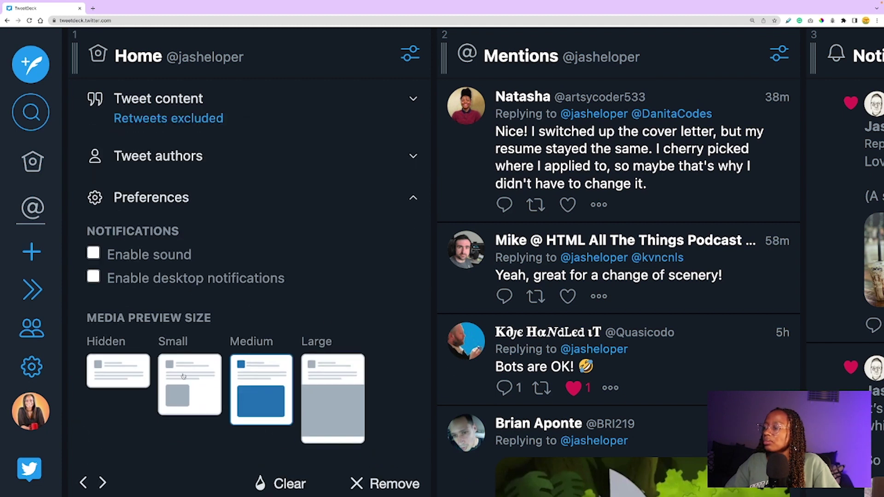
click(410, 53)
Review the Mentions filters and change the Notifications column's retweet setting.
scroll(409, 138, right, 5)
click(492, 52)
click(347, 107)
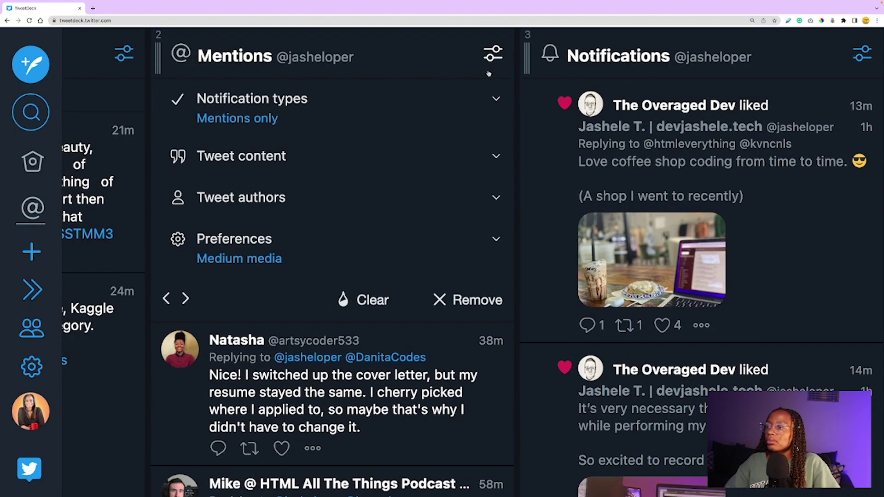
click(495, 239)
click(493, 53)
scroll(434, 293, right, 5)
click(568, 53)
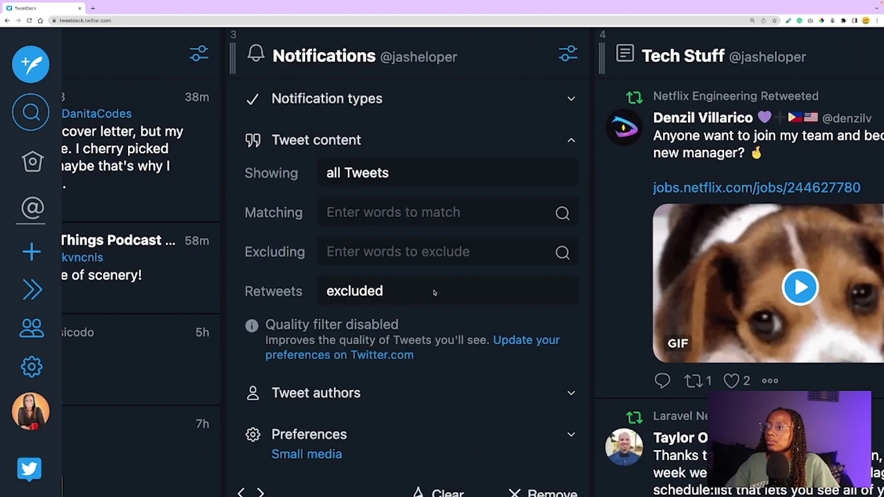
click(435, 293)
click(568, 53)
scroll(553, 55, right, 5)
Check that the Tech Stuff column keeps showing all Tweets.
click(527, 53)
click(276, 98)
click(364, 134)
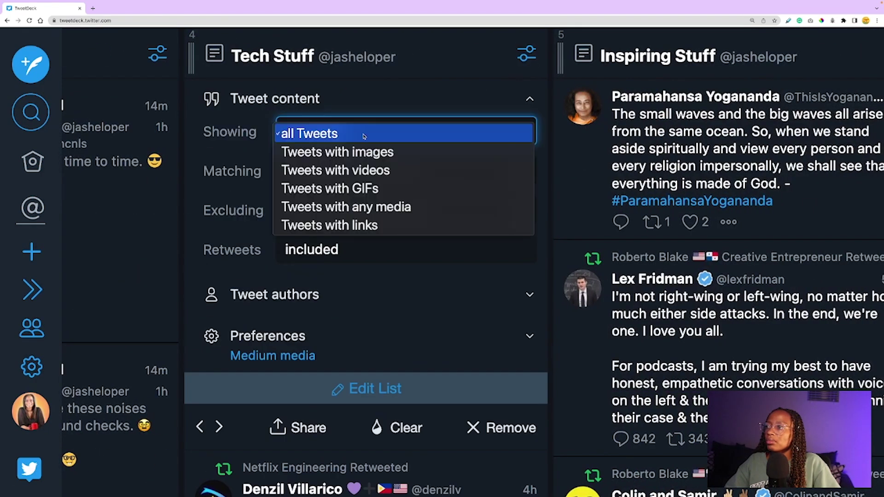
click(364, 134)
click(526, 53)
scroll(526, 55, right, 4)
Exclude retweets from Inspiring Stuff and check the Misc column's filters.
click(567, 53)
click(316, 99)
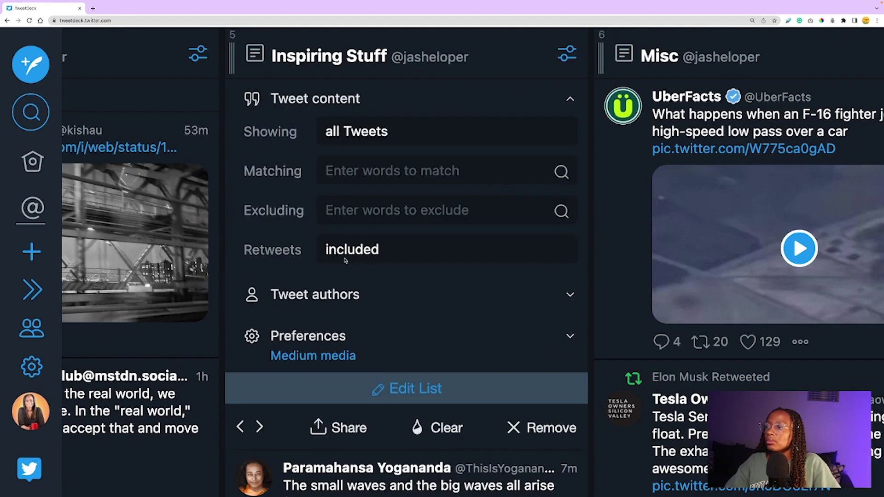
click(345, 261)
click(567, 53)
scroll(567, 55, right, 4)
click(857, 53)
click(841, 94)
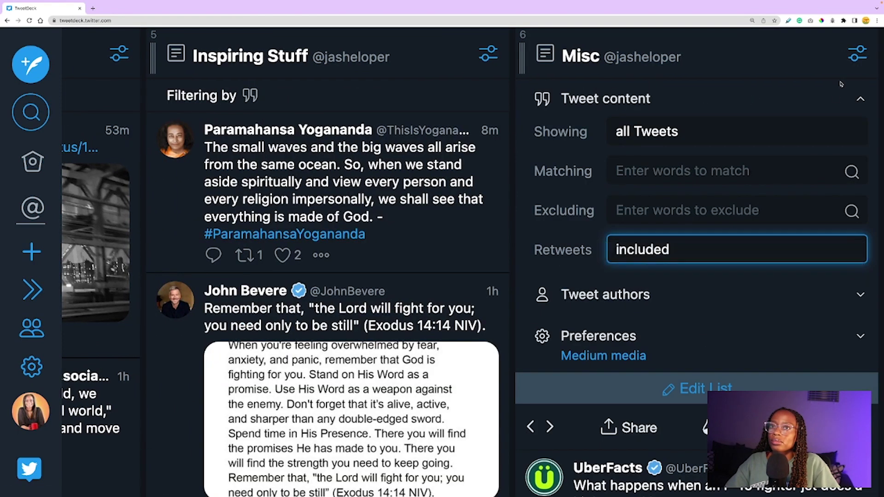
click(858, 53)
scroll(663, 92, left, 20)
Collapse and re-expand the navigation sidebar, check the Accounts panel, and bring up Settings.
key(ctrl+minus)
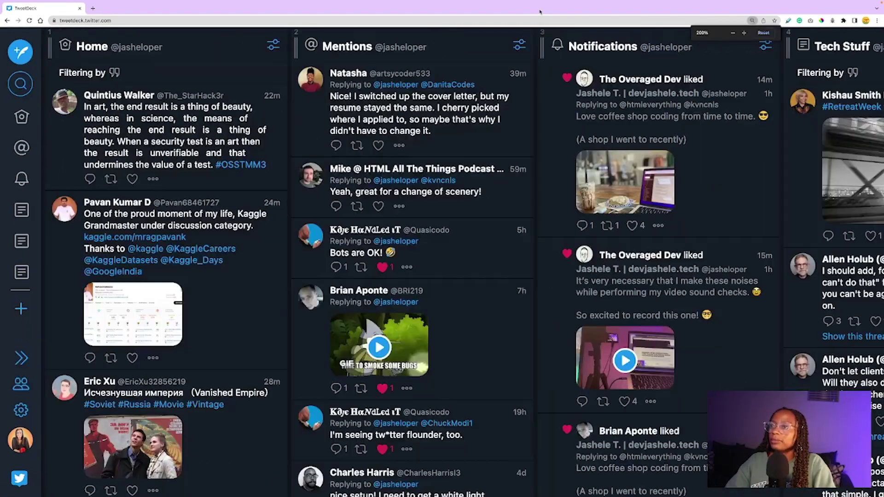
key(ctrl+plus)
scroll(723, 71, right, 15)
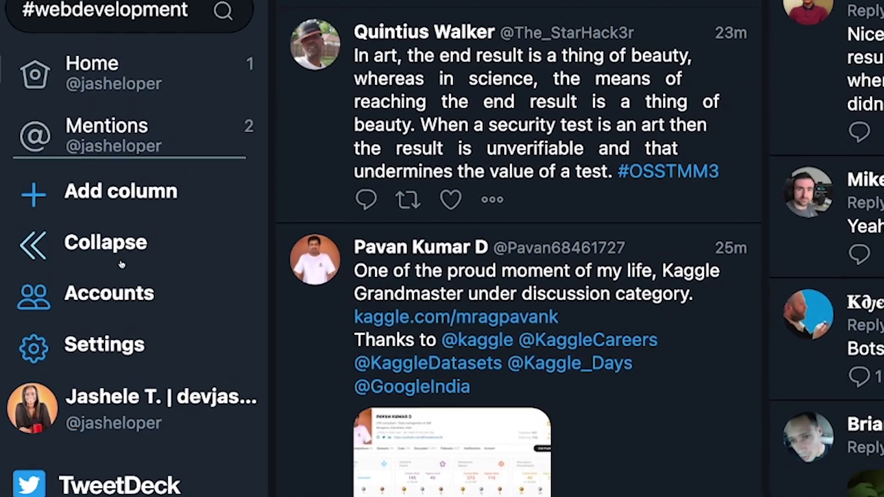
click(115, 244)
click(33, 246)
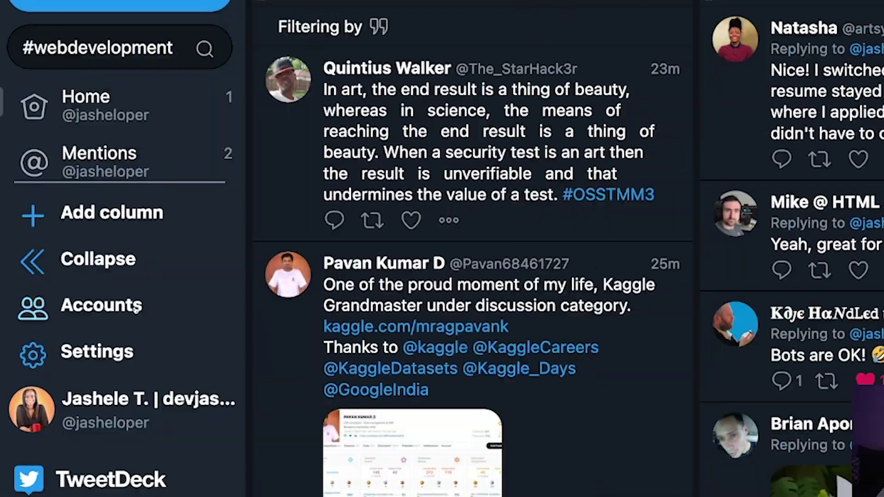
click(135, 310)
scroll(415, 317, down, 2)
click(106, 308)
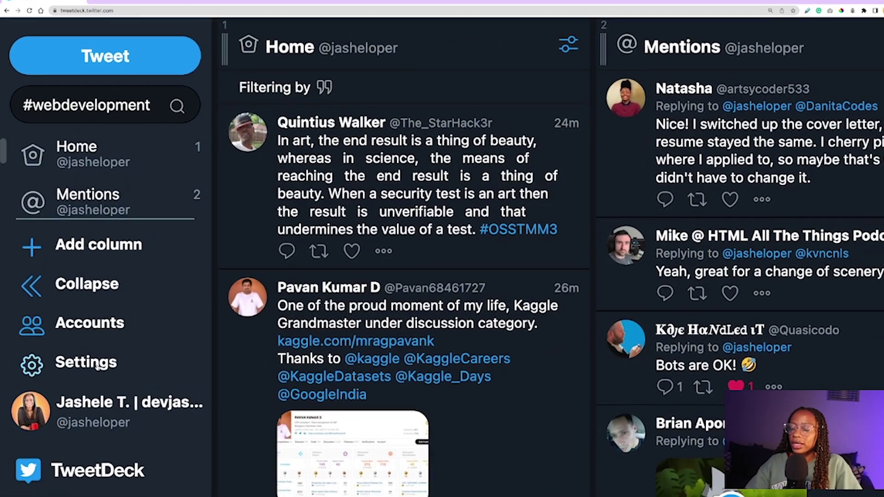
click(92, 361)
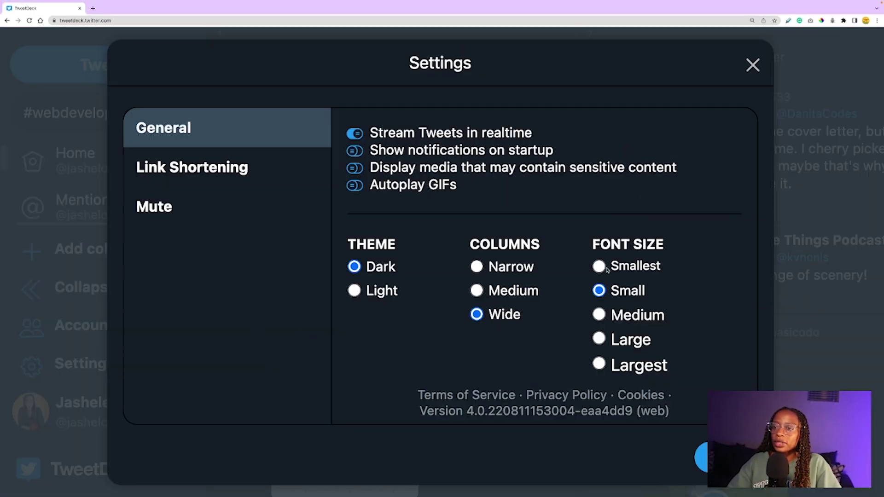
Browse the settings tabs, then choose the Light theme and Medium column width.
click(196, 174)
click(182, 209)
click(205, 145)
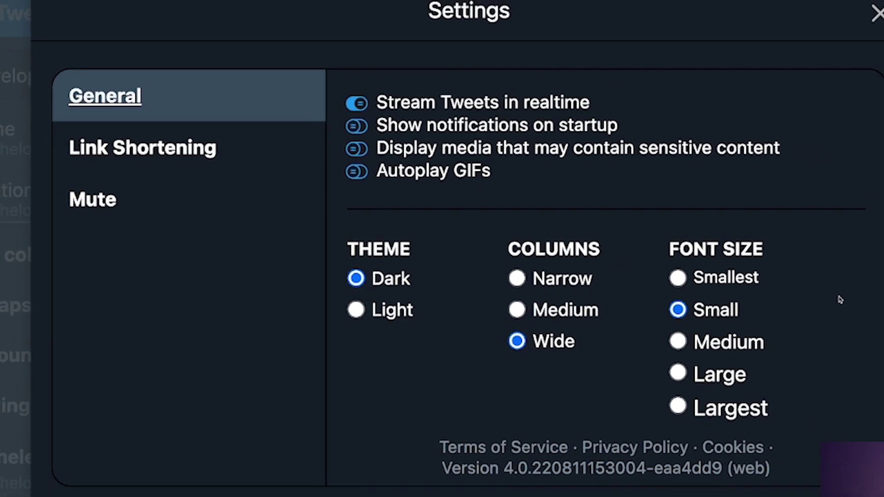
click(356, 309)
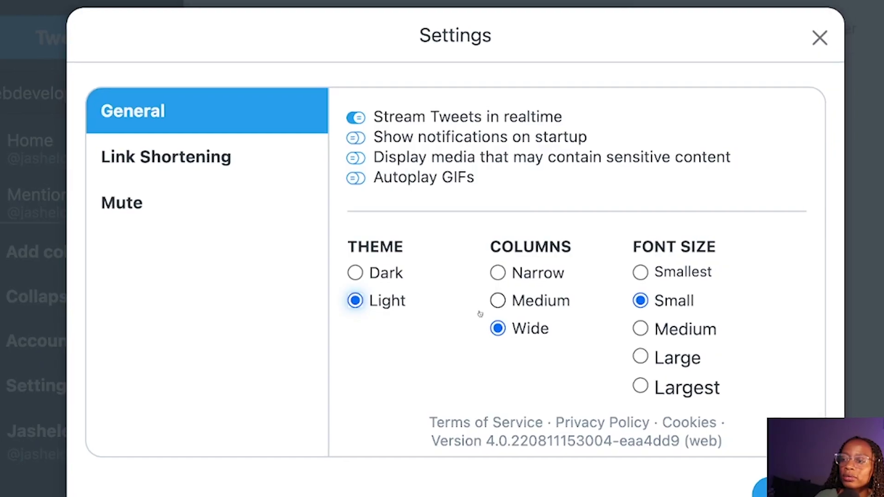
click(501, 302)
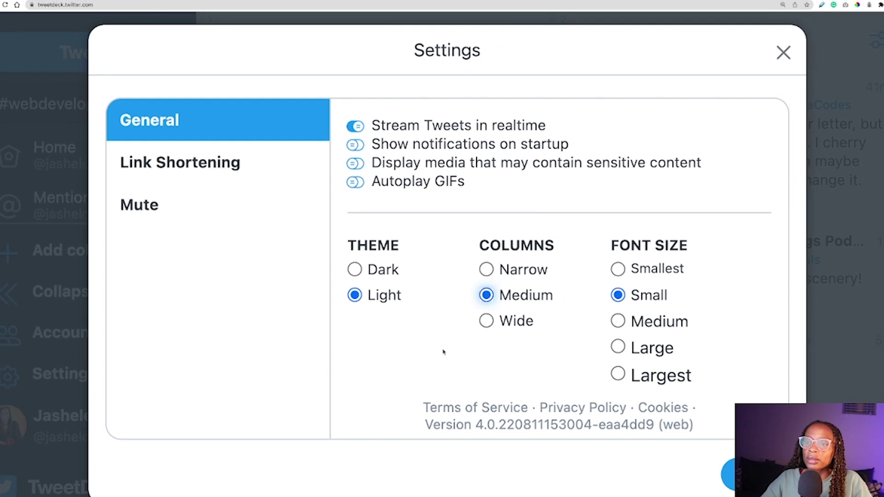
click(47, 375)
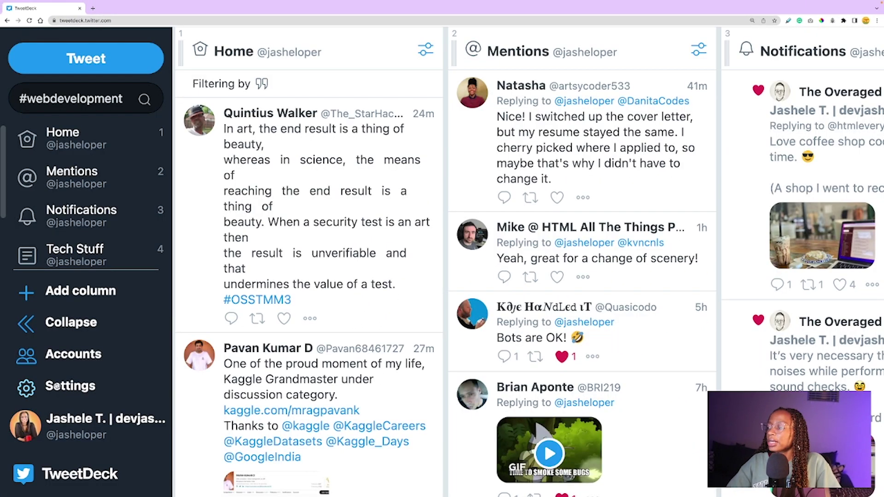
Open Search tips from the settings menu and scroll to the Tweet Media filters.
click(71, 385)
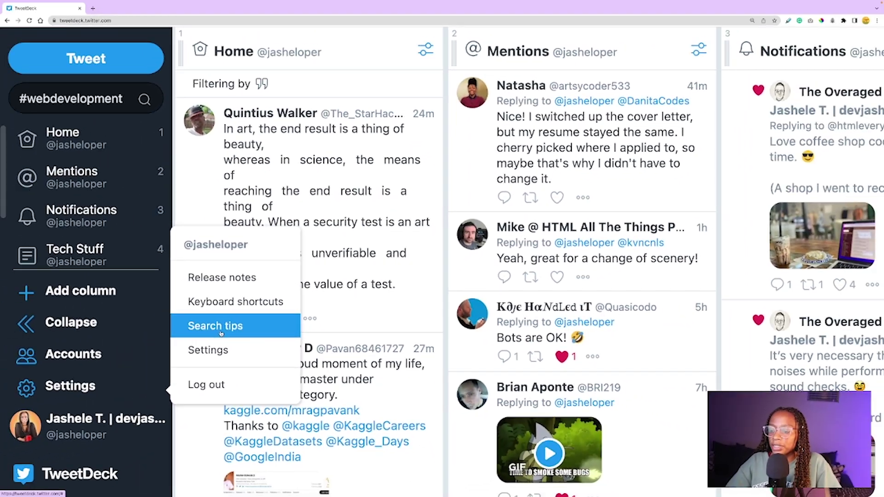
click(221, 327)
scroll(125, 193, down, 3)
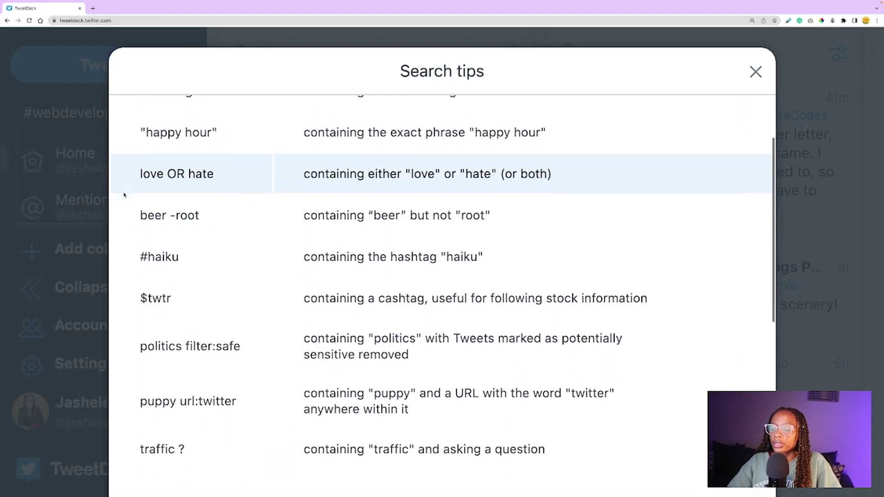
scroll(124, 196, down, 4)
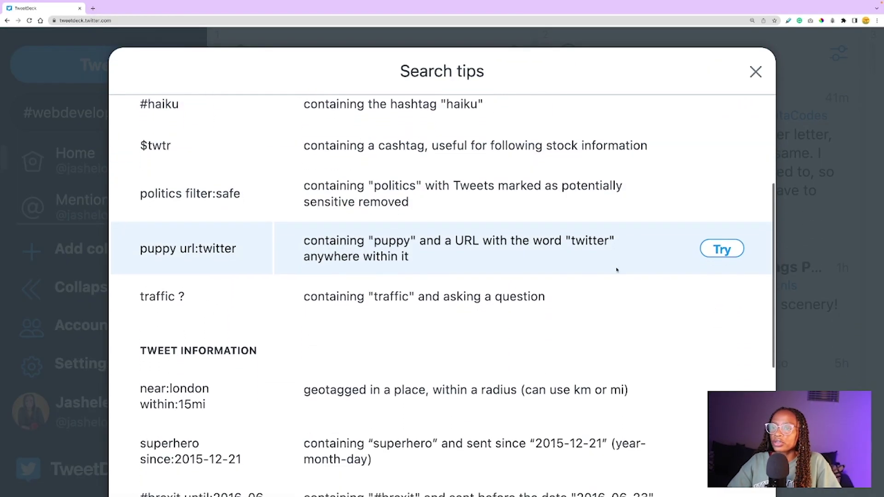
scroll(645, 323, down, 4)
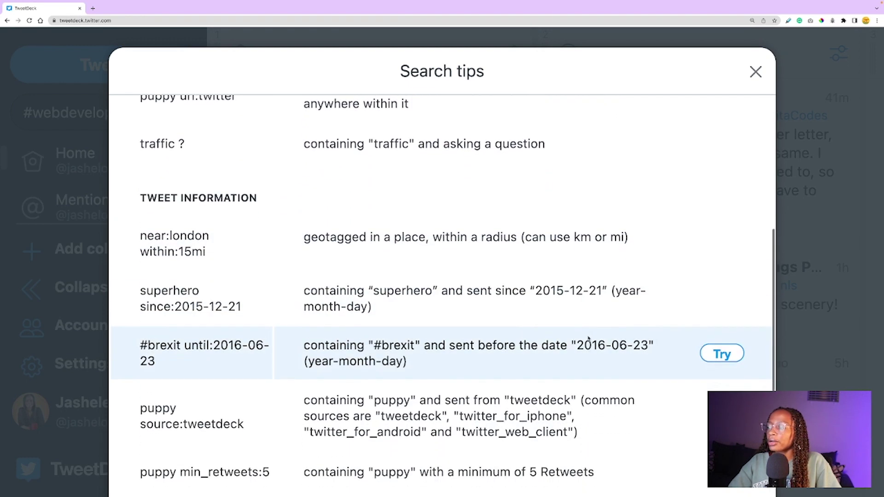
scroll(589, 339, down, 10)
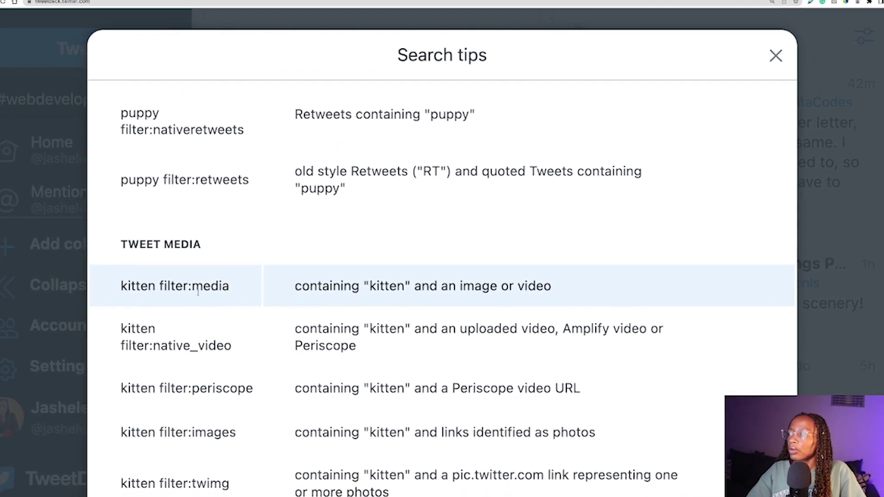
Add the kitten filter:media example from Search tips as a new search column.
click(742, 286)
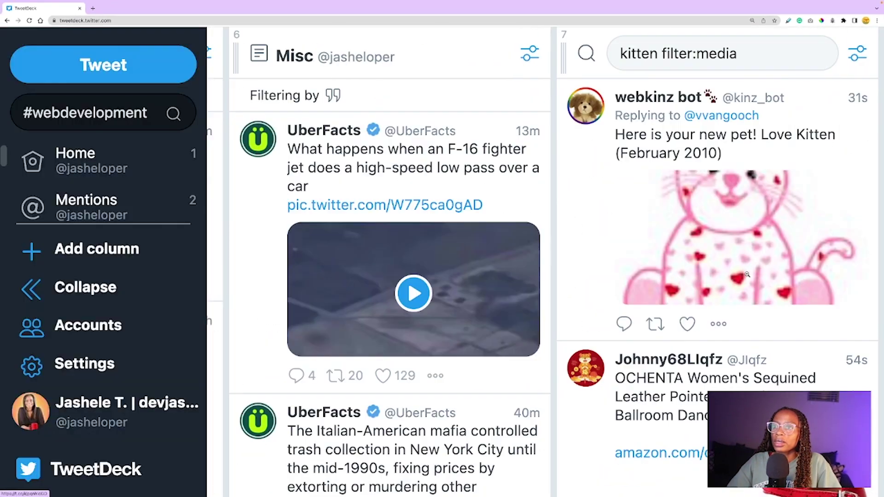